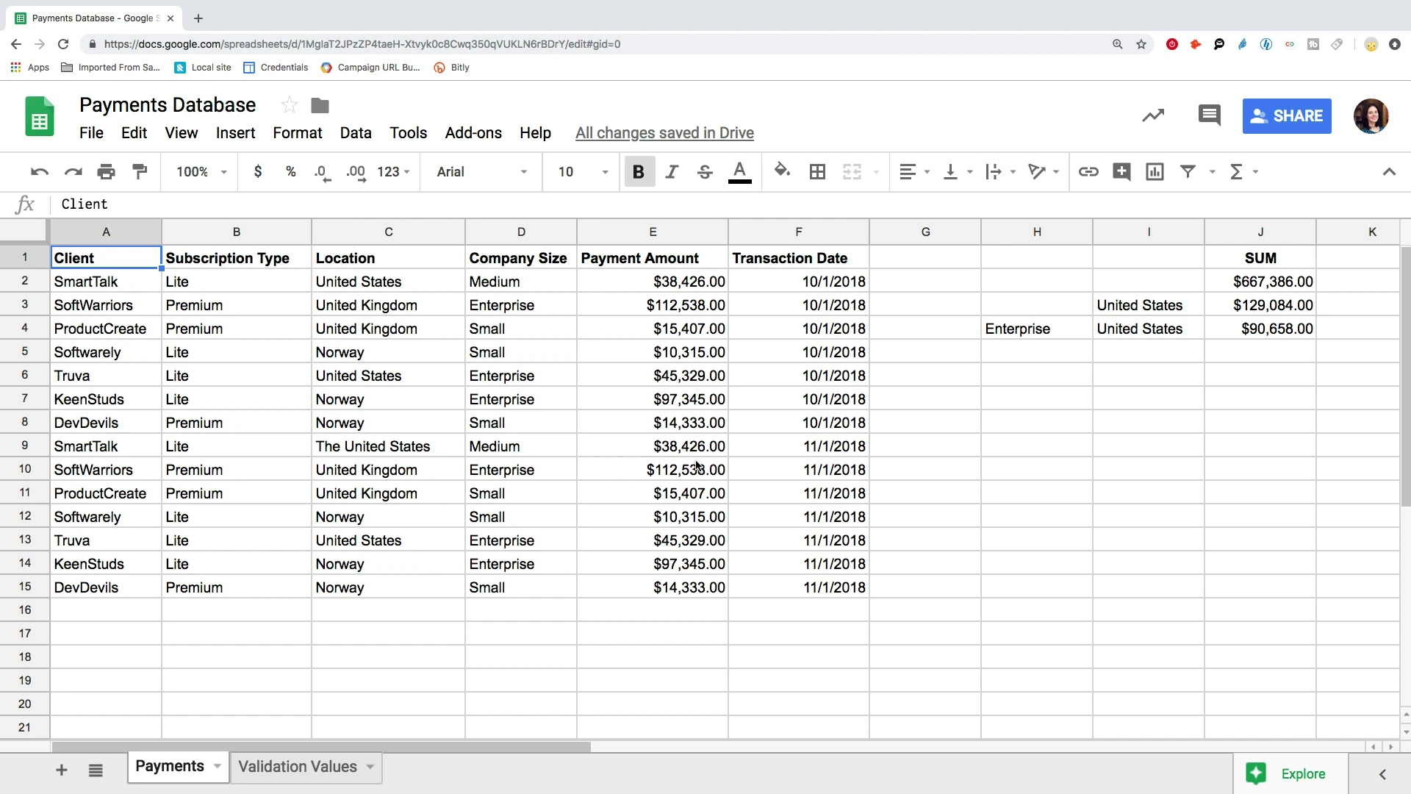
# Step across the headers from Location to Transaction Date and back to Location.
pyautogui.click(114, 265)
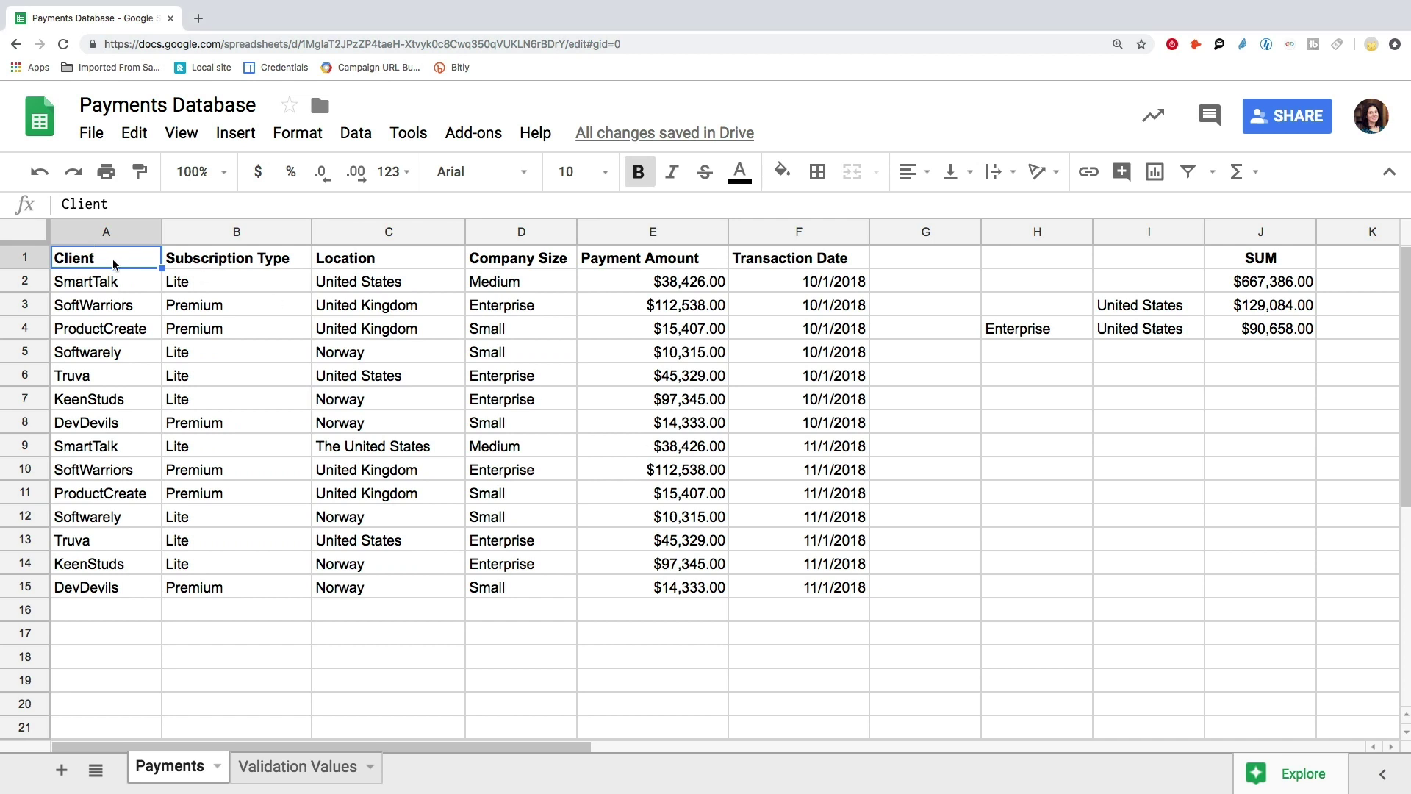
pyautogui.press('Right')
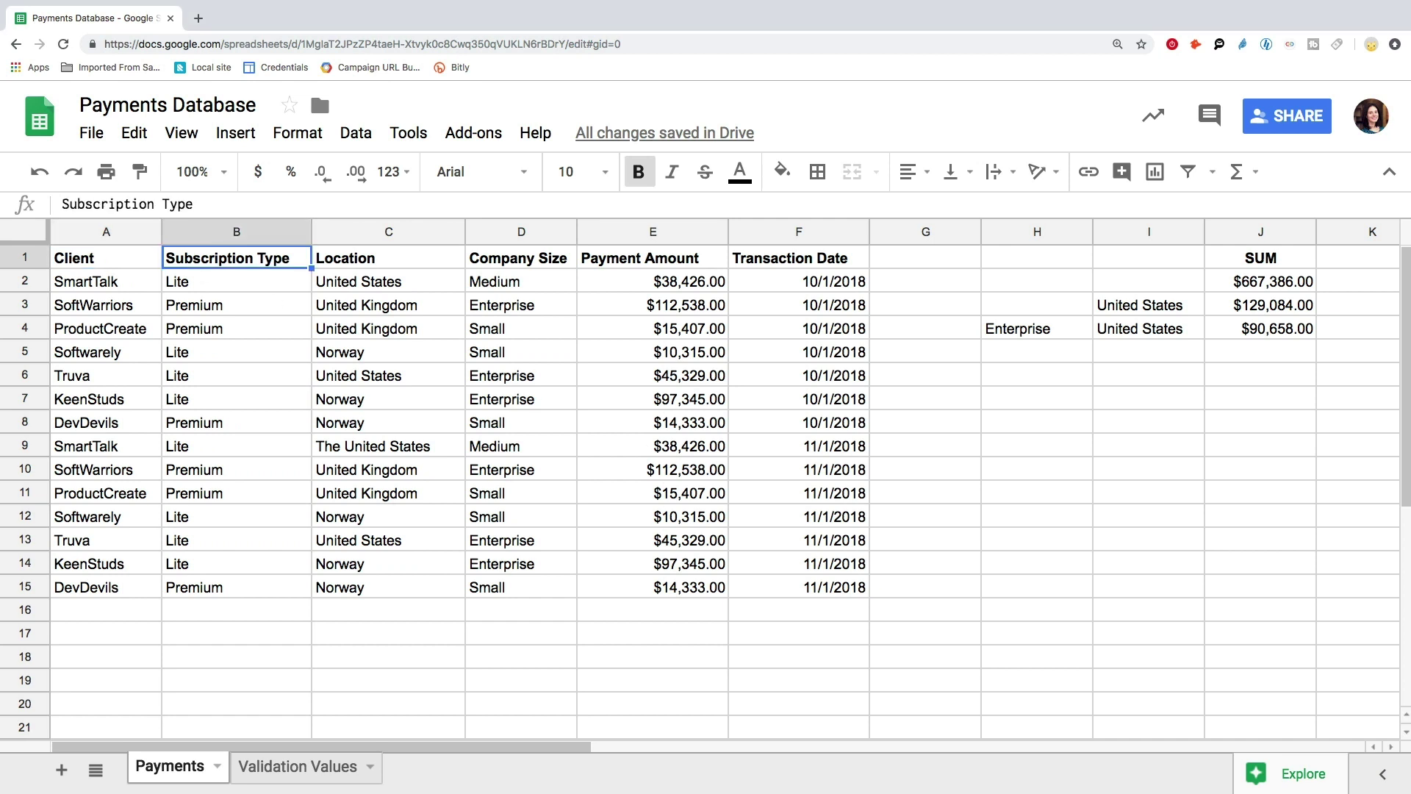
pyautogui.press('Right')
pyautogui.press('Right')
pyautogui.press('Right')
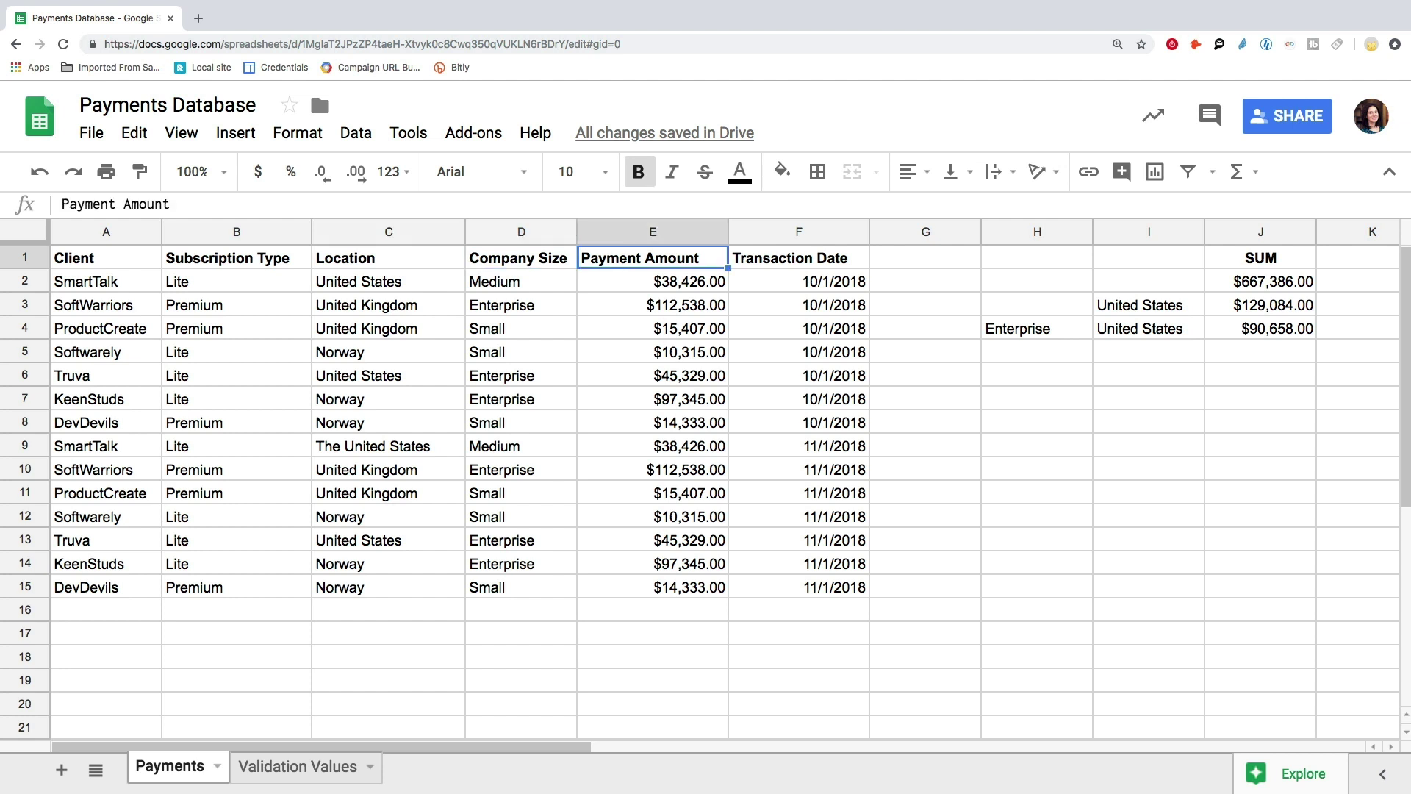
pyautogui.press('Right')
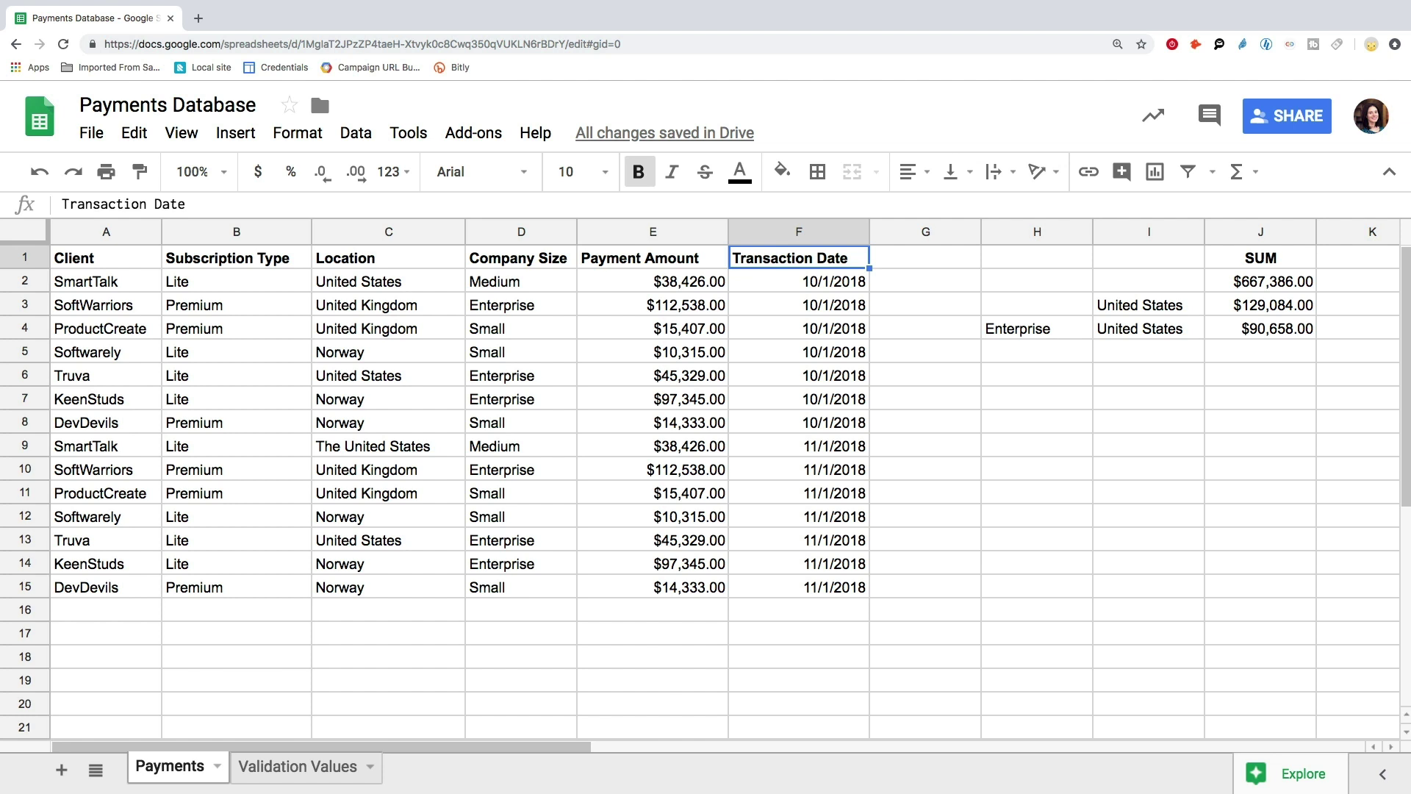
pyautogui.press('Left')
pyautogui.press('Left')
pyautogui.press('Left')
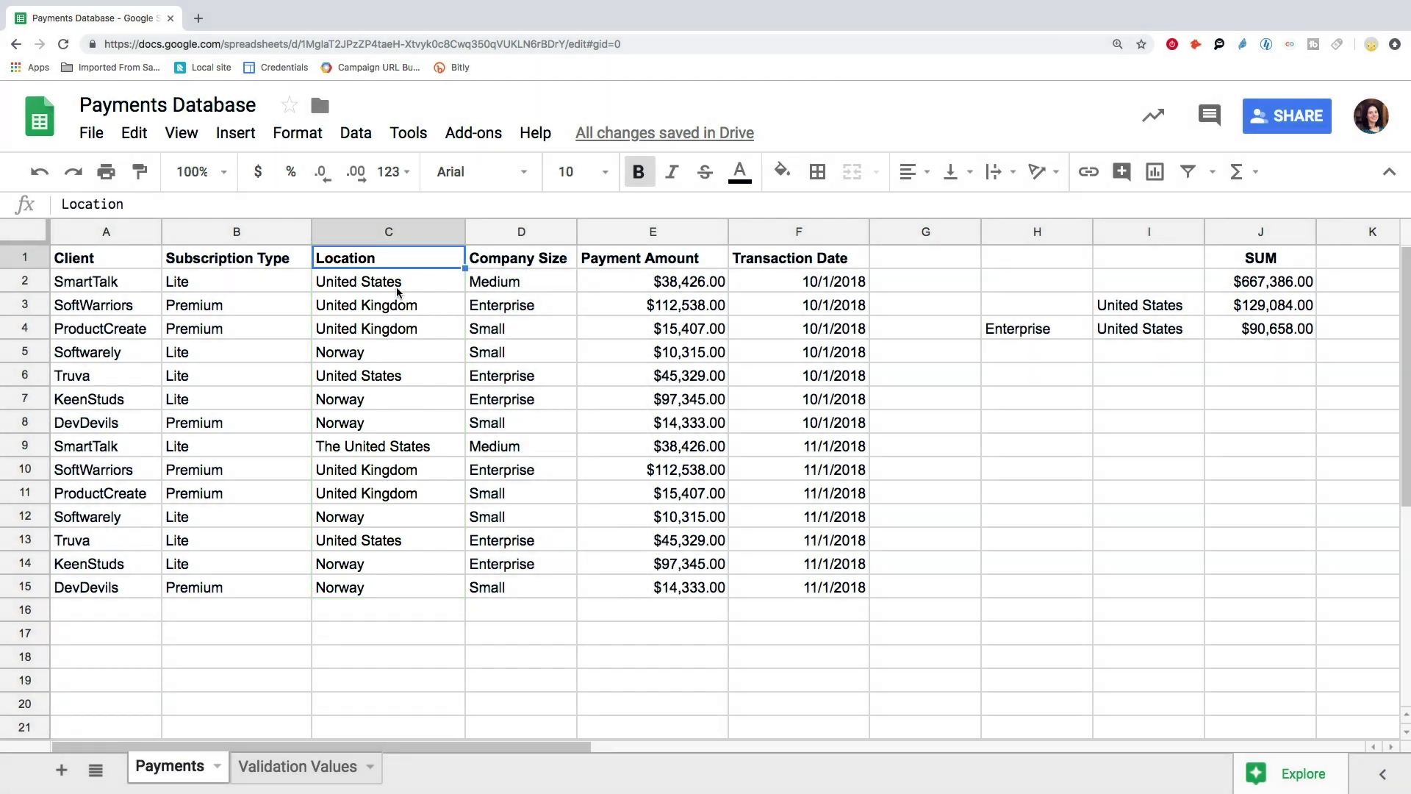
# Select the Location entries from C2 down past row 35 with Ctrl+Shift+Down.
pyautogui.moveTo(397, 288); pyautogui.dragTo(406, 587)
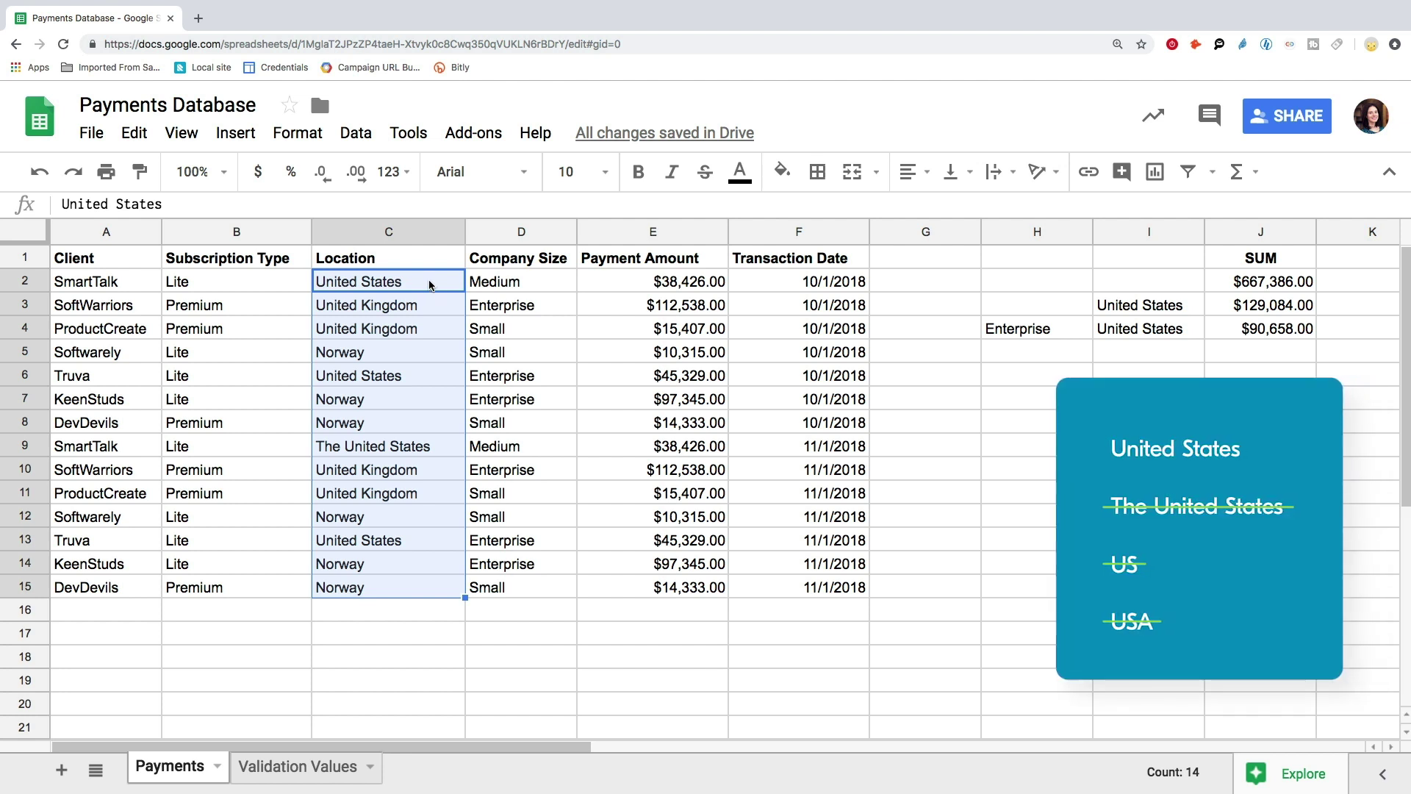
pyautogui.click(430, 285)
pyautogui.click(432, 265)
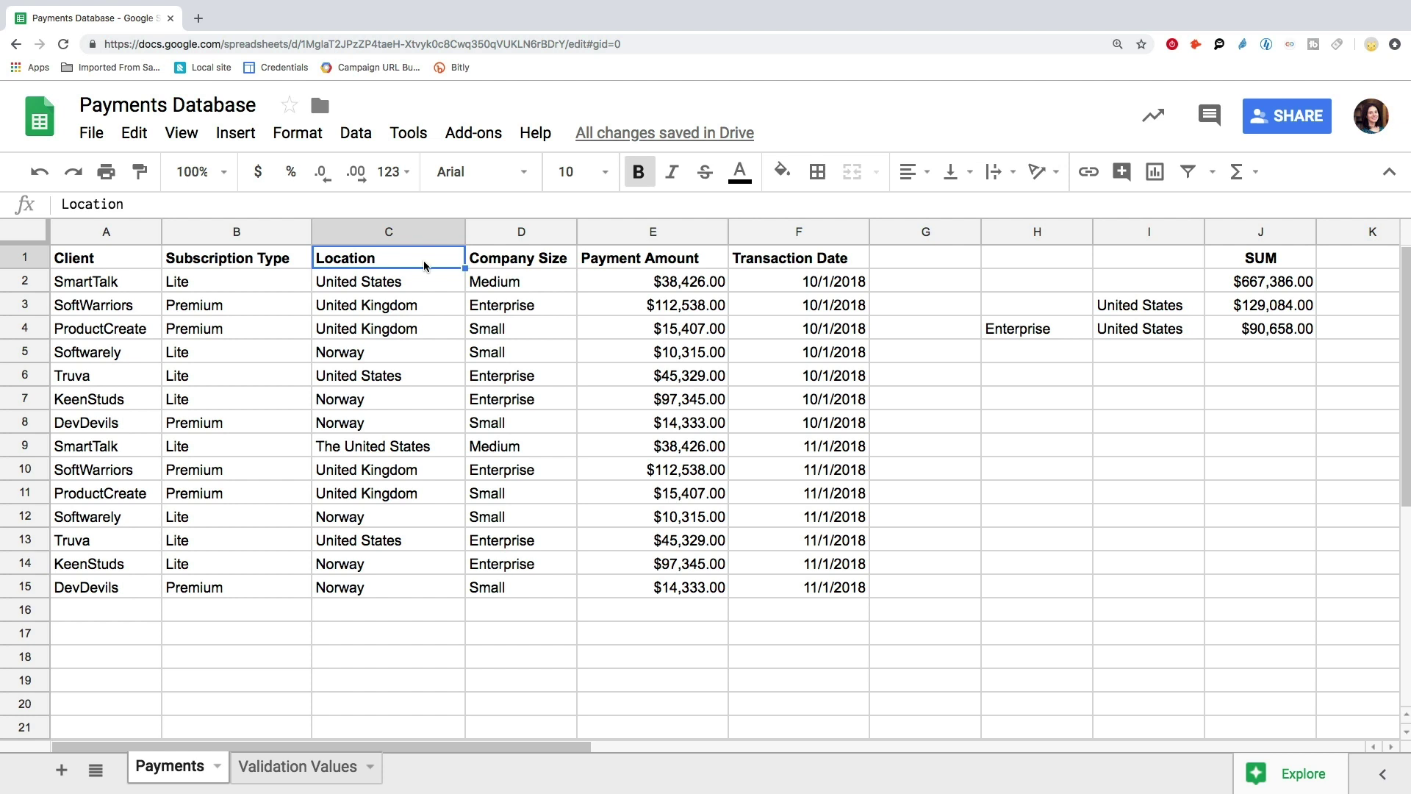
pyautogui.press('Down')
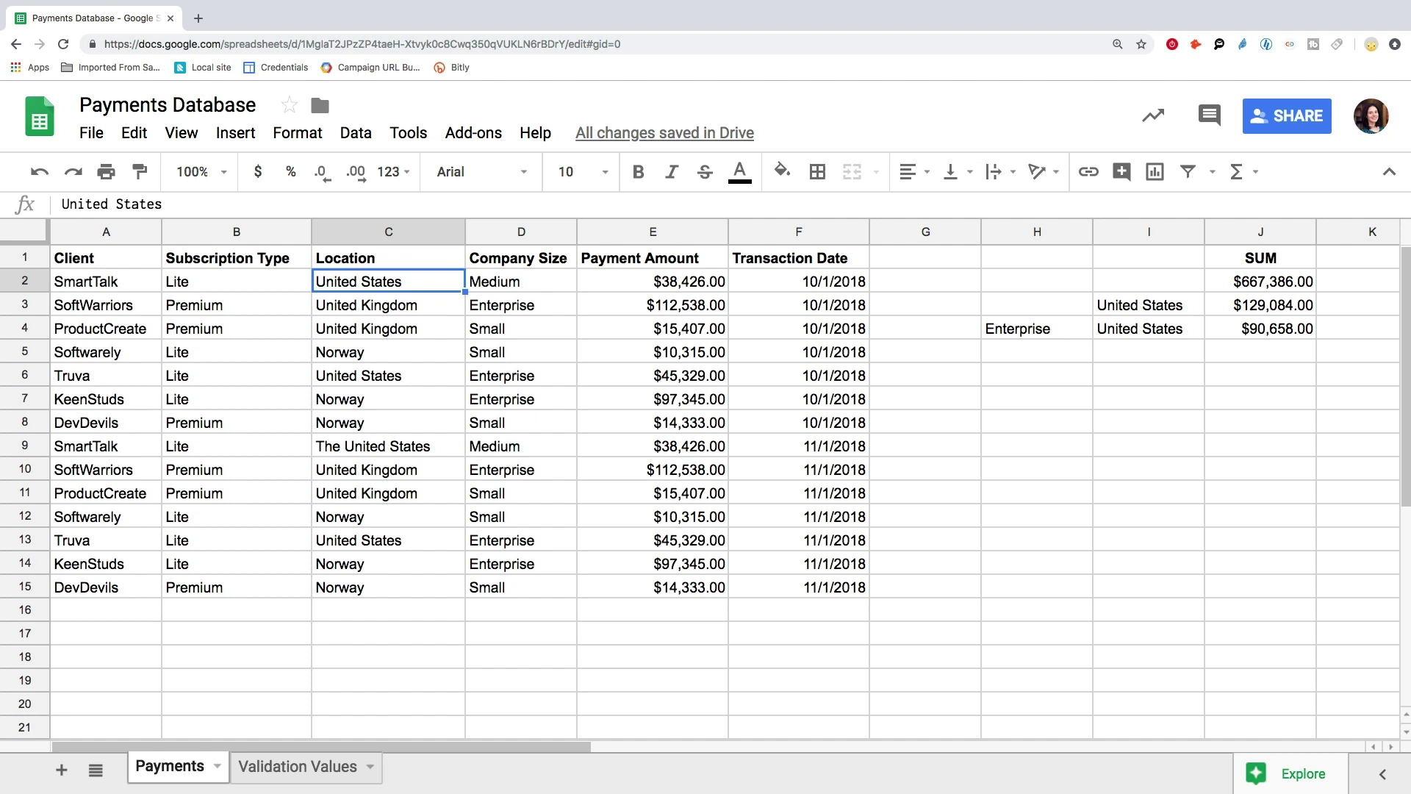
pyautogui.hotkey('ctrl', 'shift', 'Down')
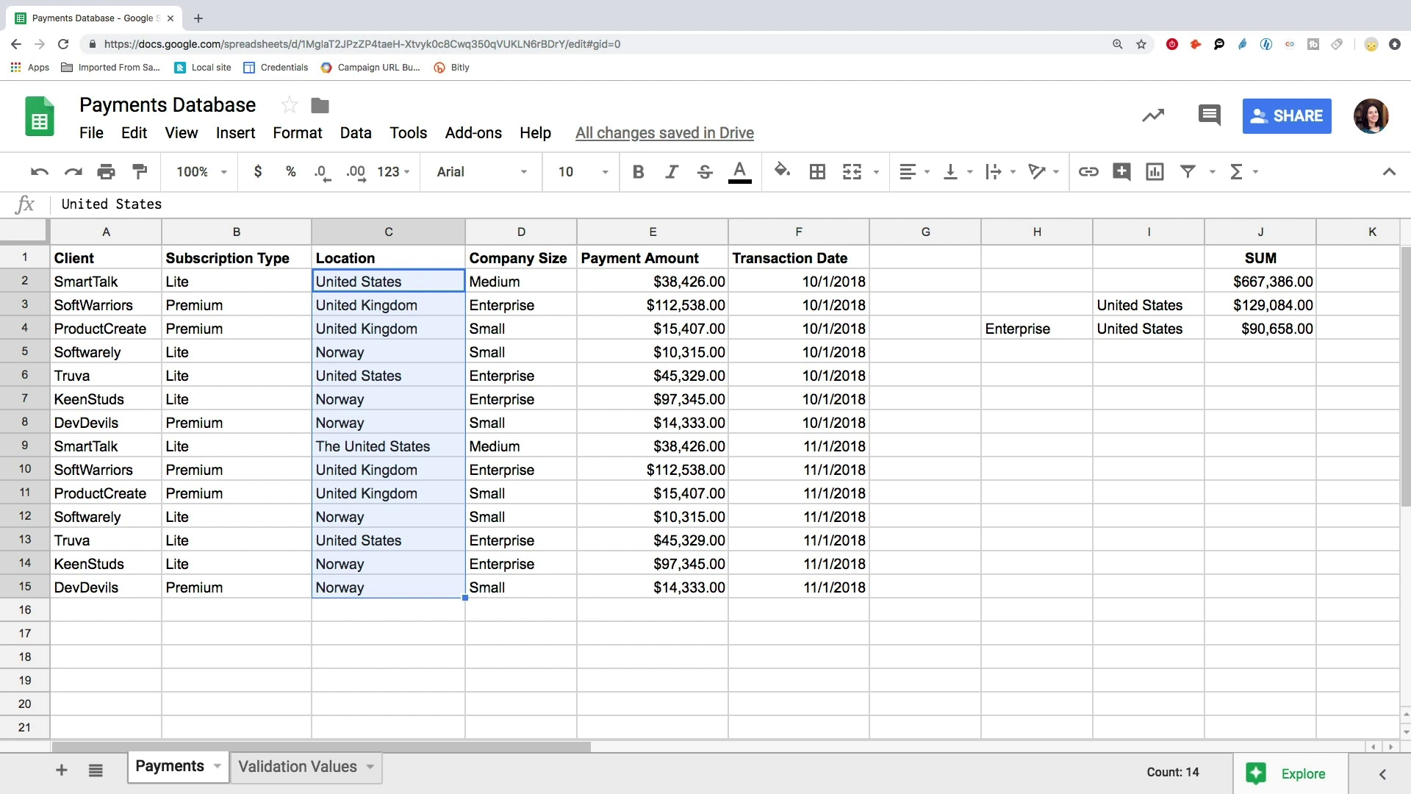
pyautogui.hotkey('ctrl', 'shift', 'Down')
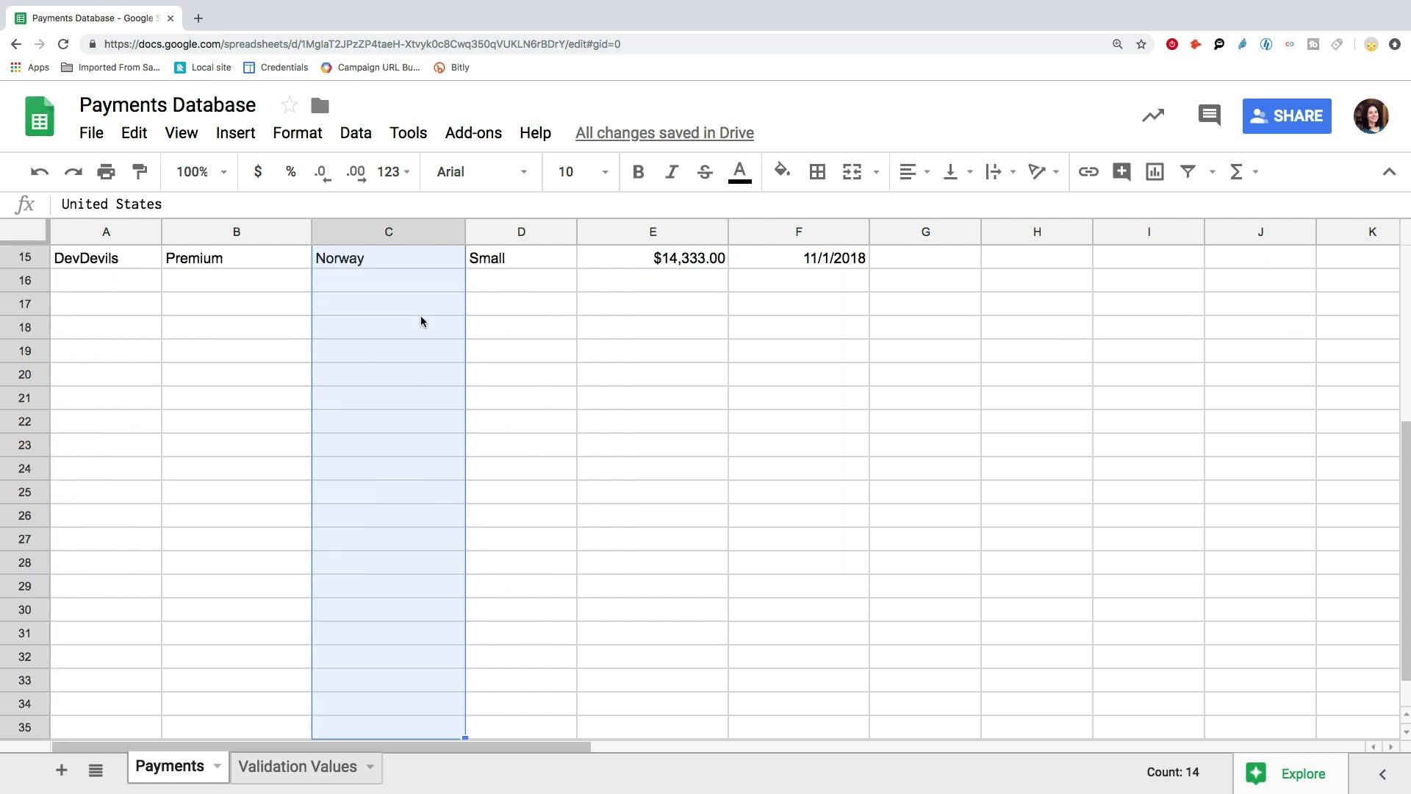
pyautogui.scroll(5, 421, 316)
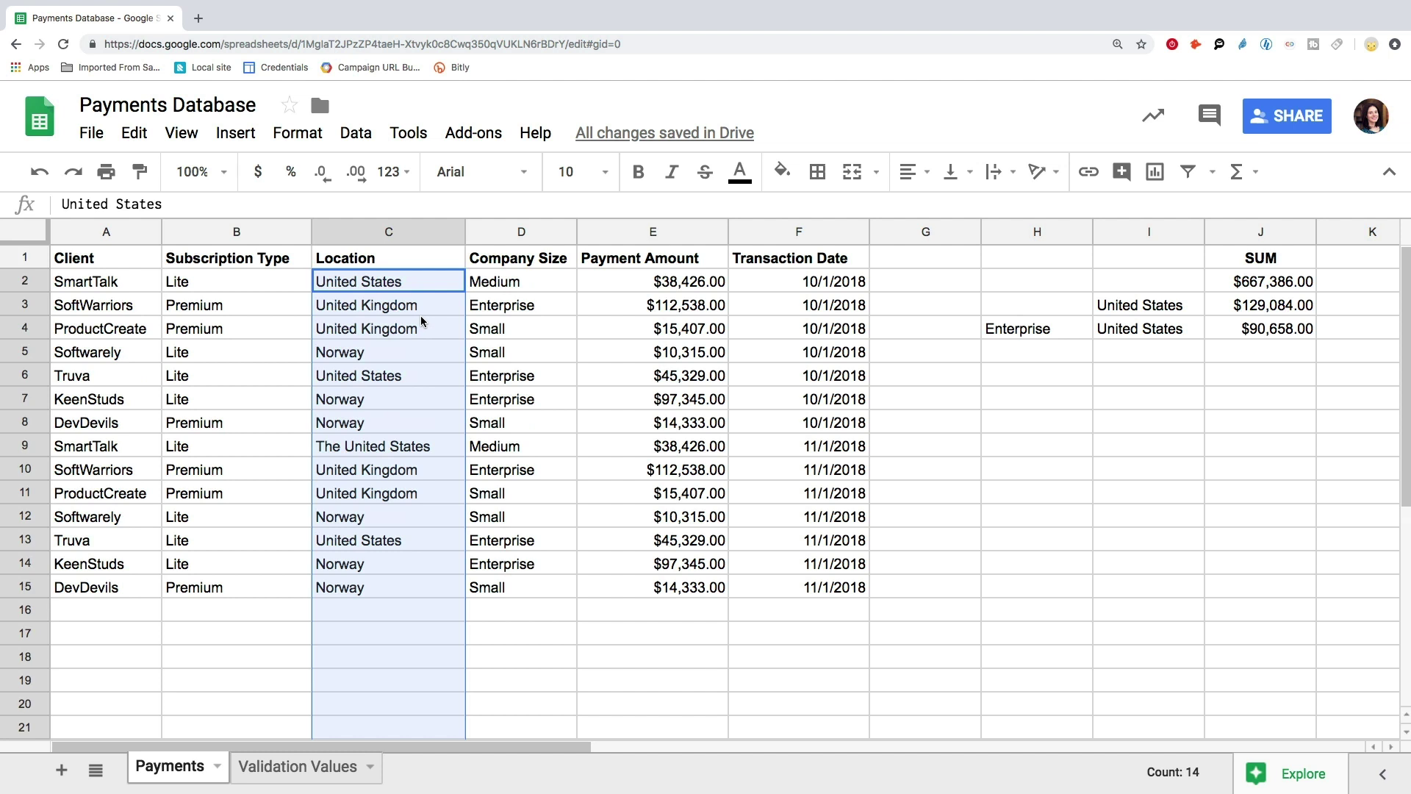
# Add a List of items rule on C2:C allowing United States, United Kingdom and Norway.
pyautogui.click(356, 133)
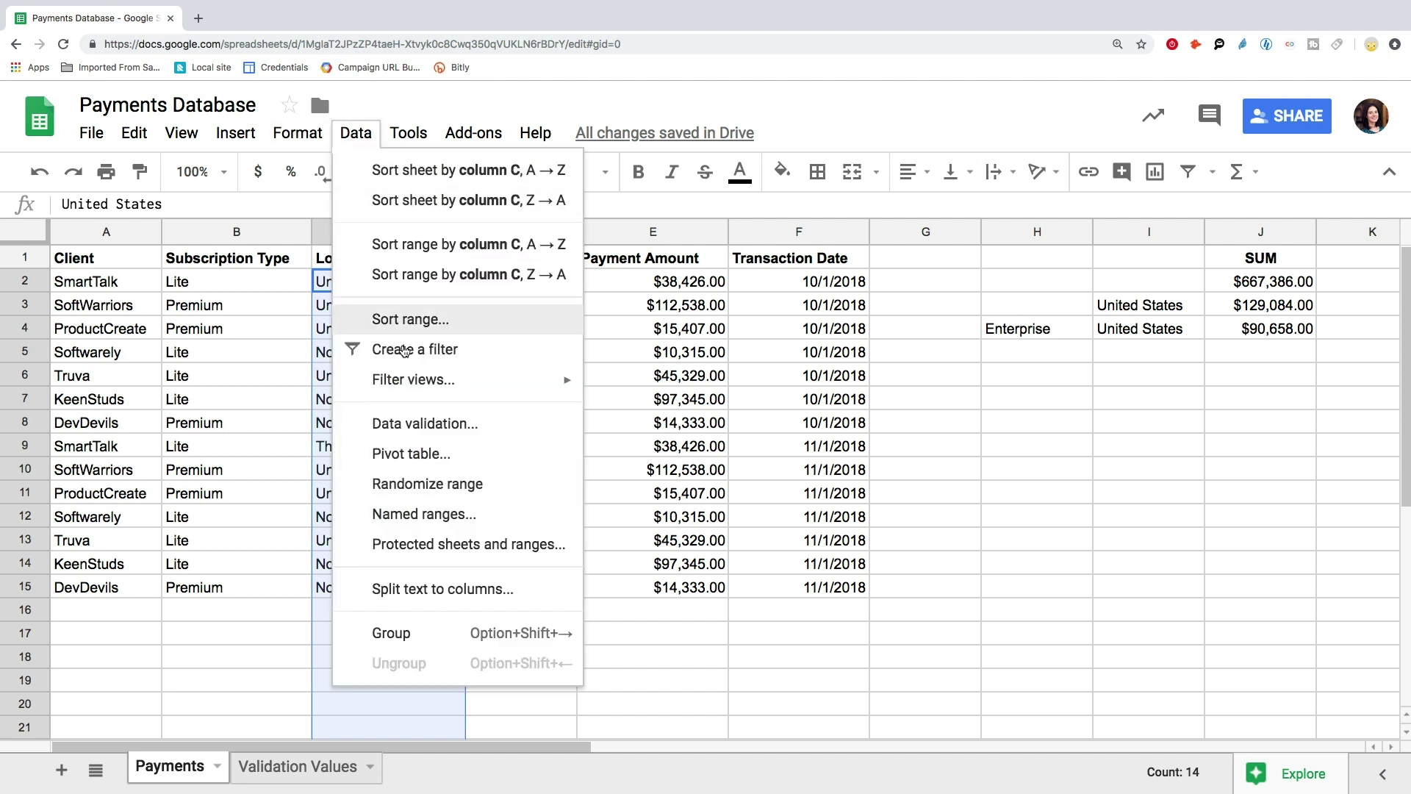
pyautogui.click(408, 422)
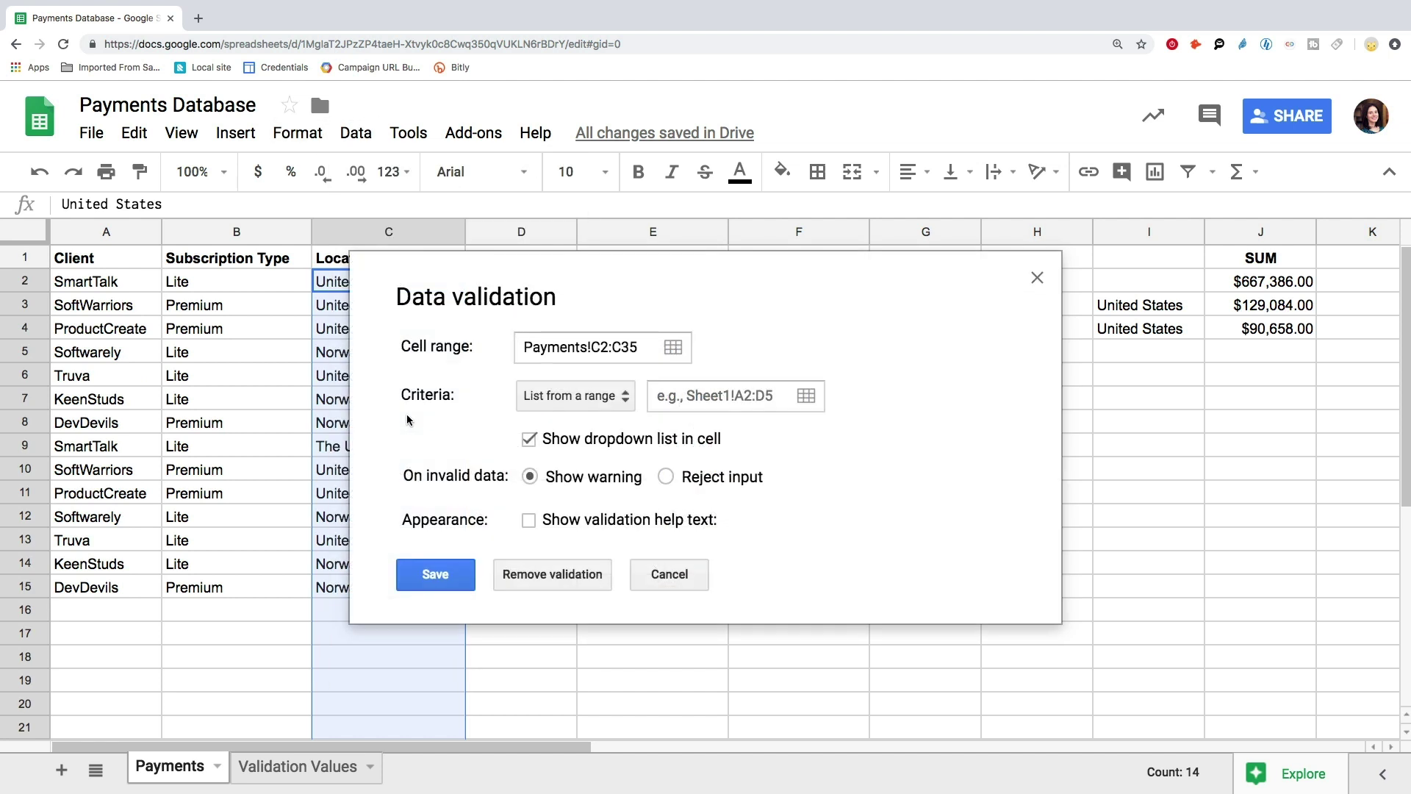
pyautogui.click(637, 347)
pyautogui.moveTo(637, 347); pyautogui.dragTo(590, 346)
pyautogui.write('C2:C')
pyautogui.click(613, 395)
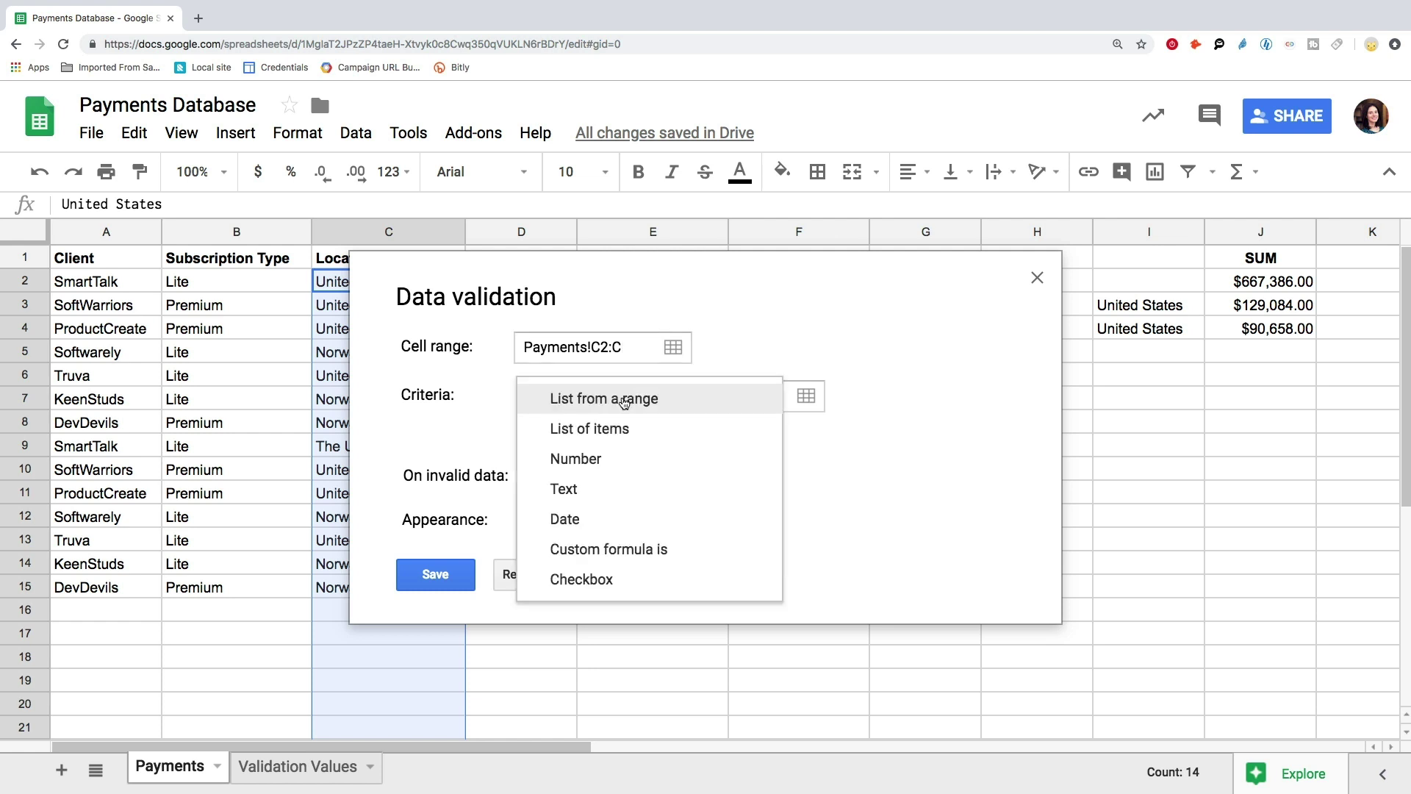
pyautogui.click(680, 435)
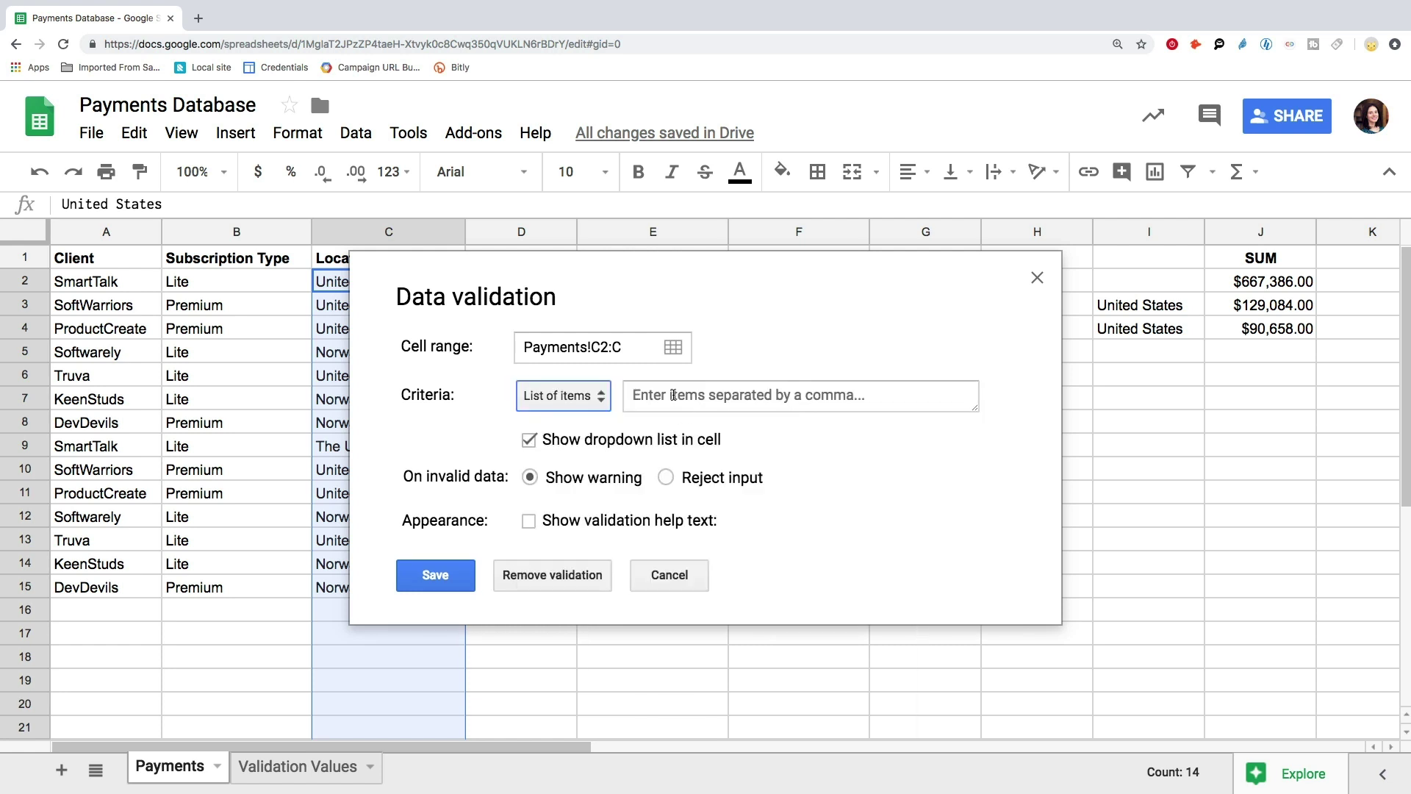
pyautogui.click(673, 395)
pyautogui.write('United States, United Kingdom, Norway')
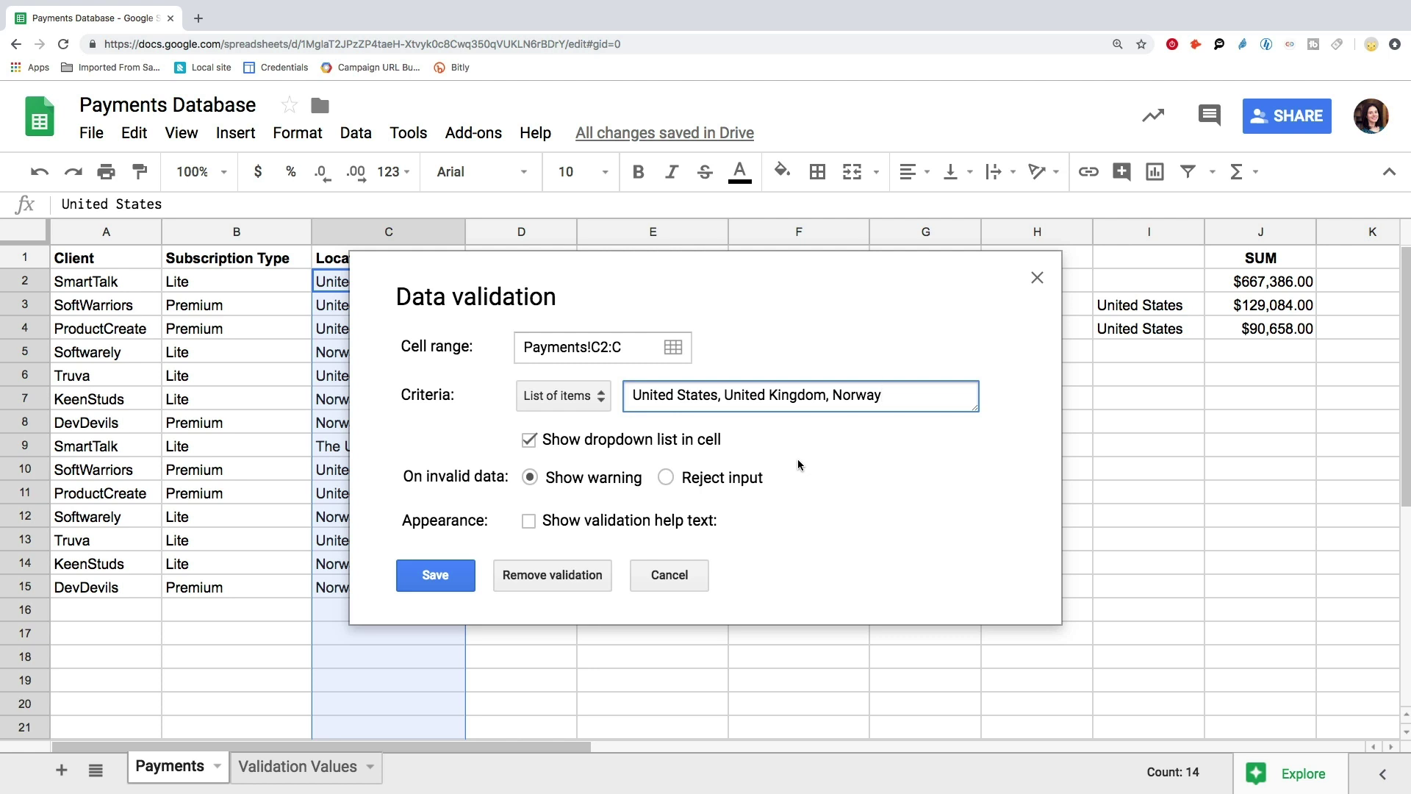
pyautogui.click(438, 580)
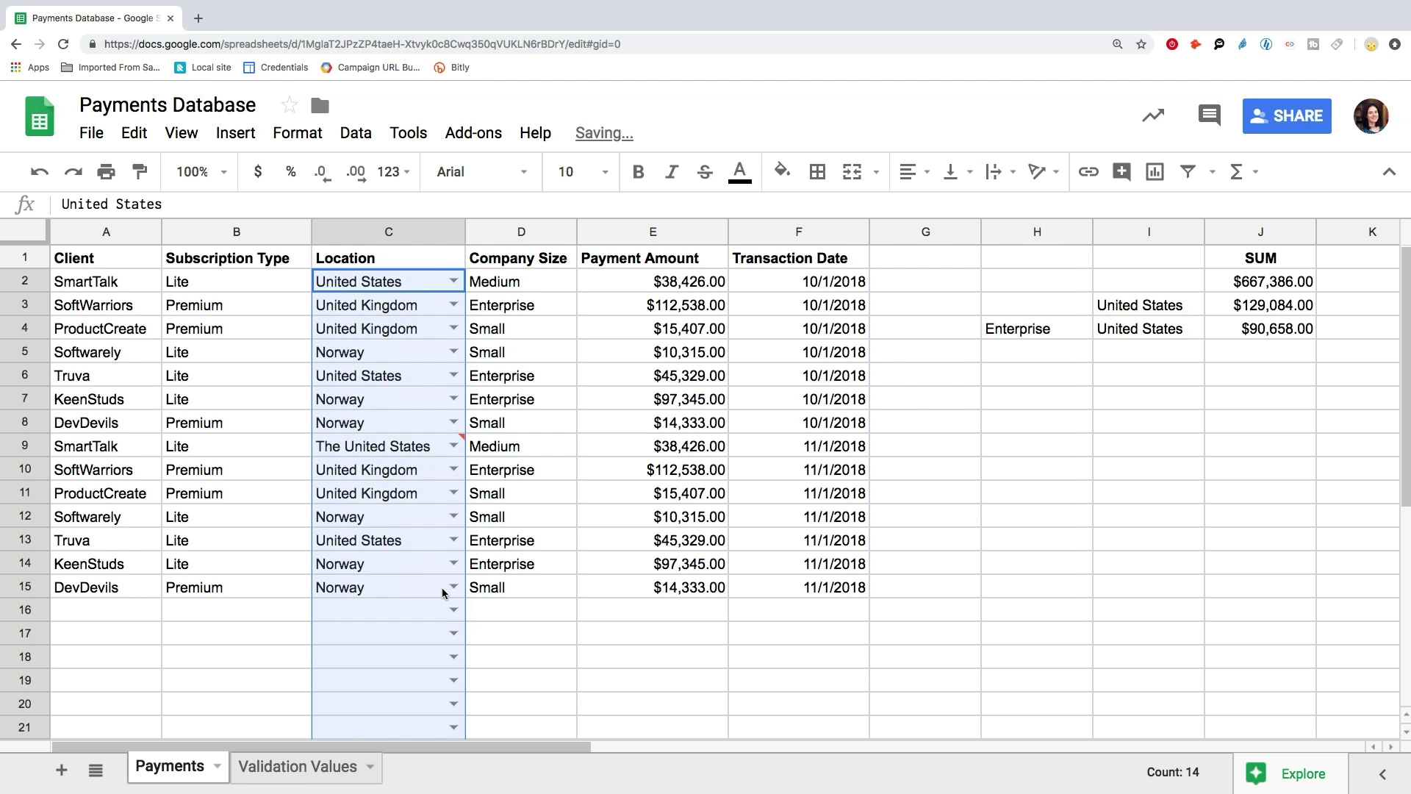
# Delete 'The ' from C9 so the location reads 'United States'.
pyautogui.click(436, 451)
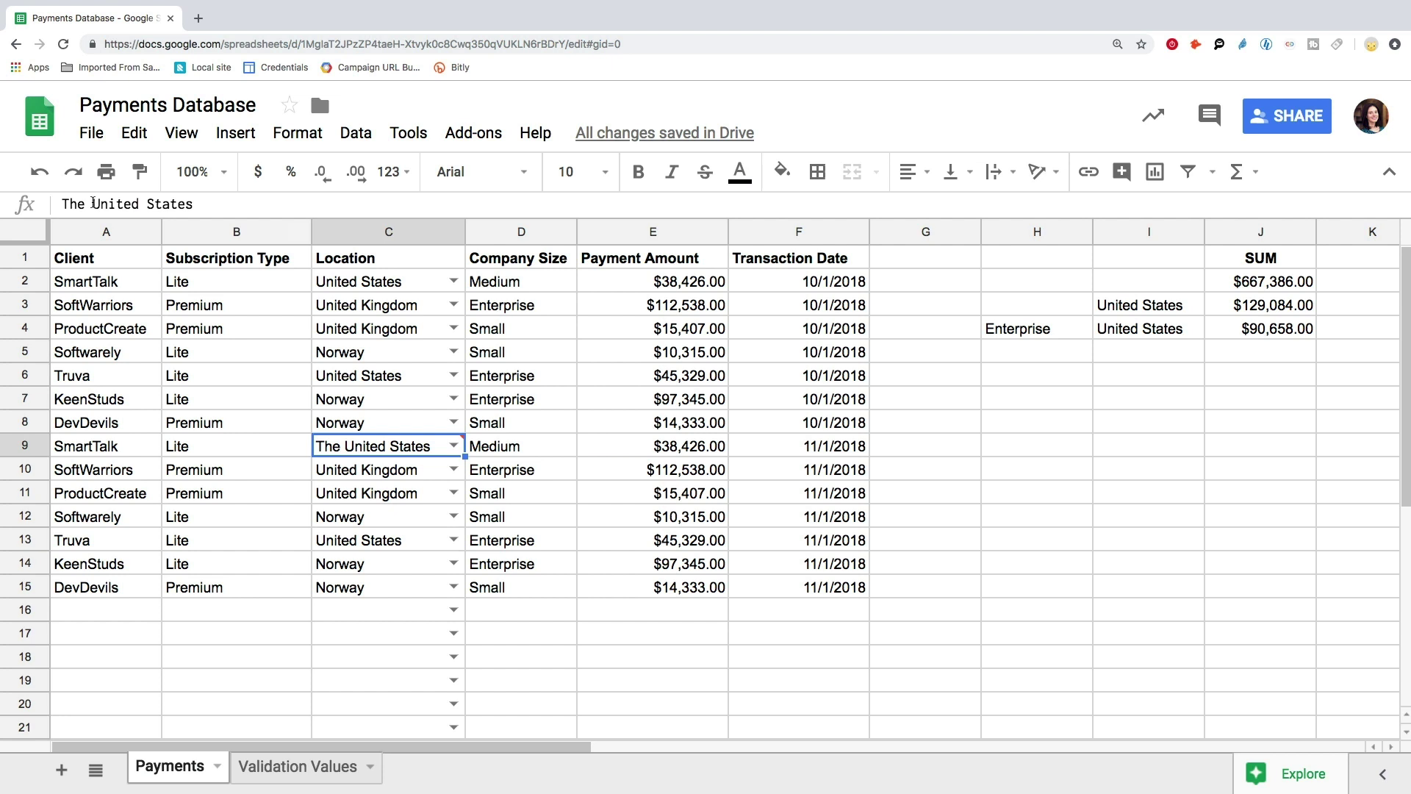
pyautogui.moveTo(92, 203); pyautogui.dragTo(66, 204)
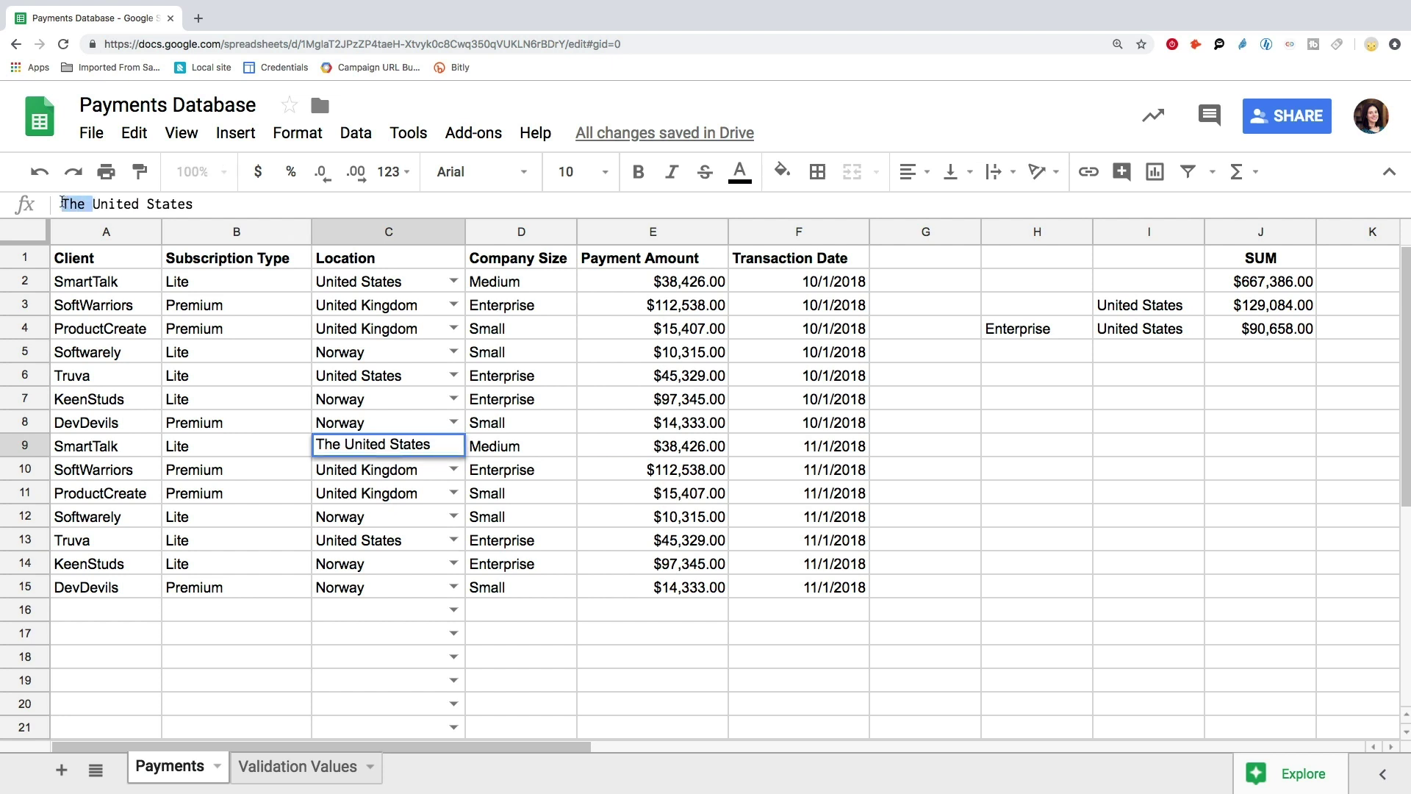
pyautogui.press('BackSpace')
pyautogui.press('Return')
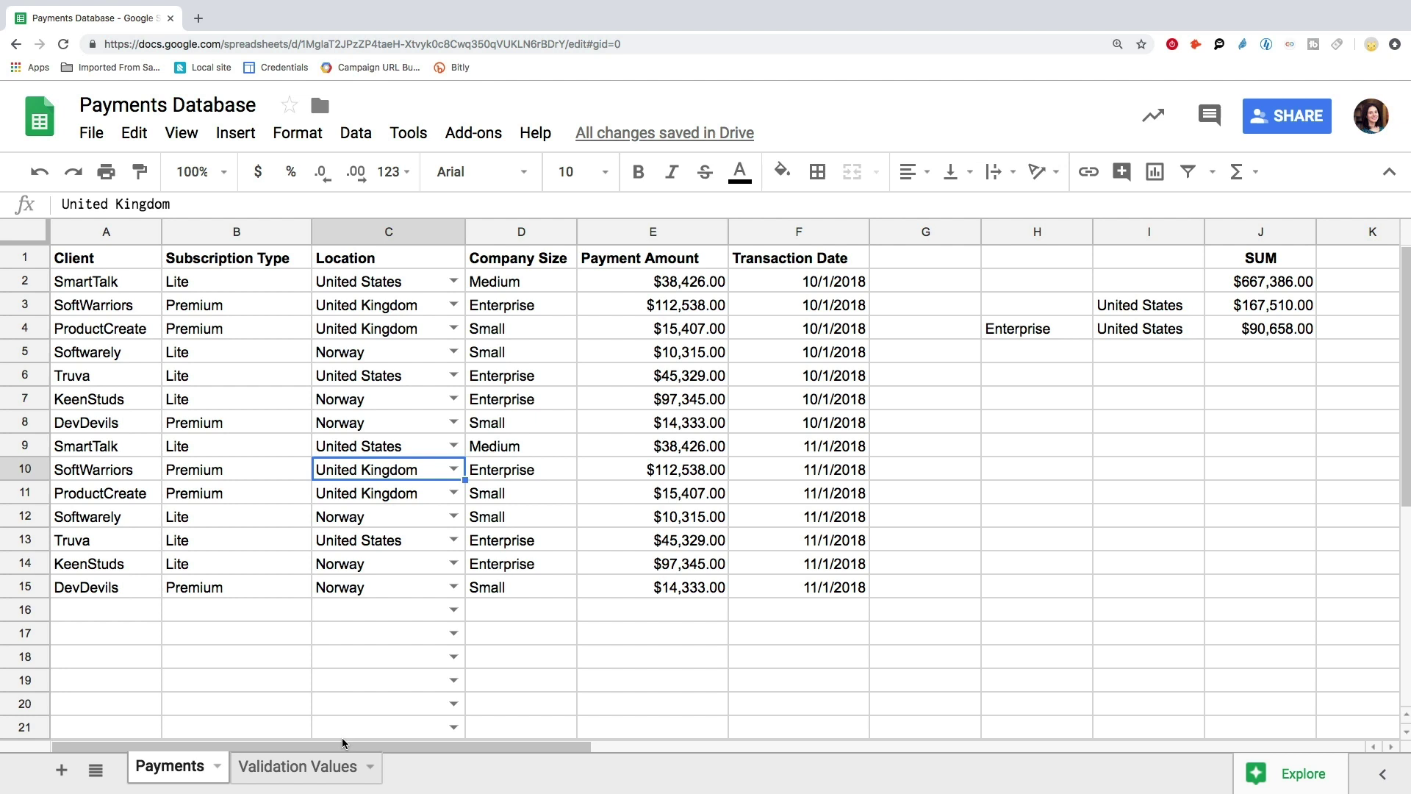
pyautogui.click(322, 780)
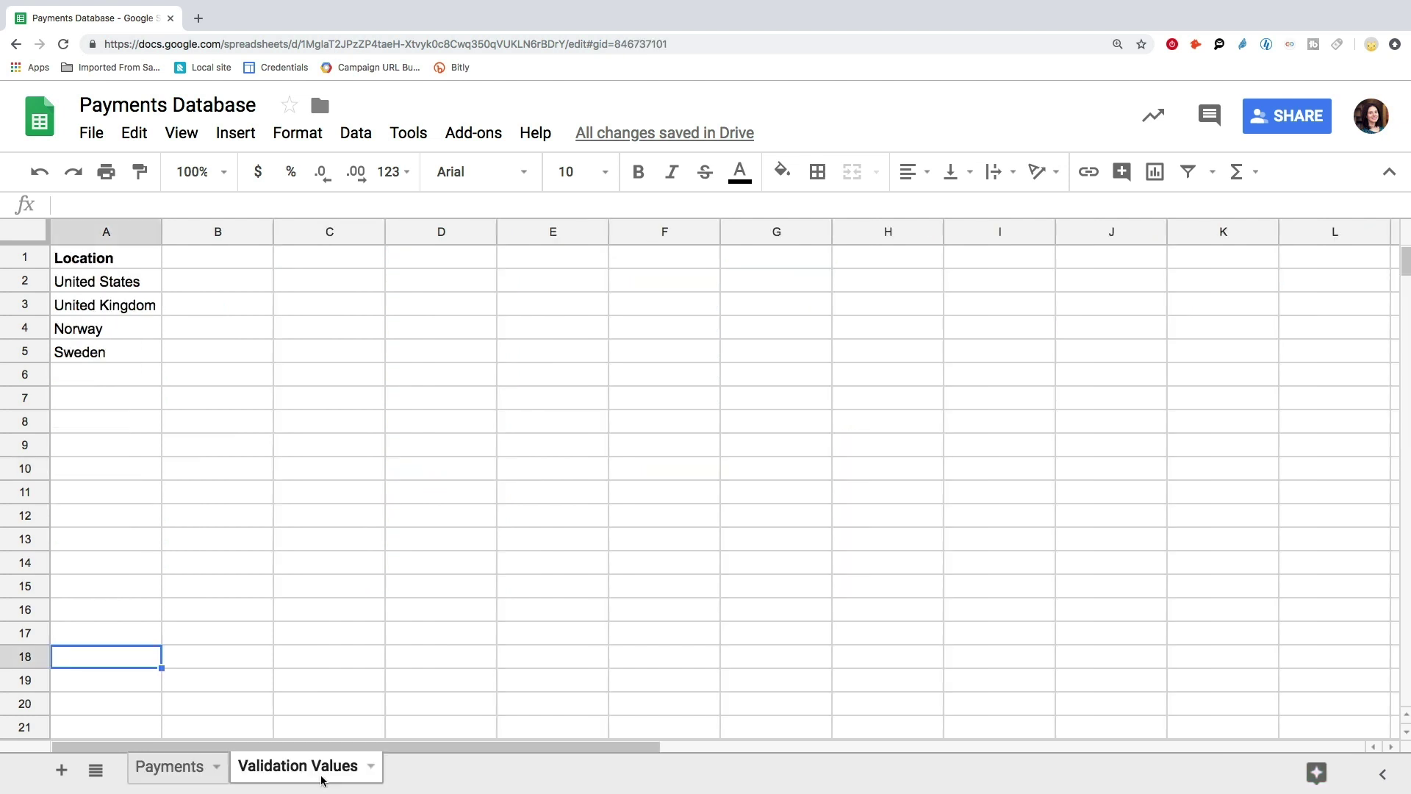
pyautogui.click(84, 376)
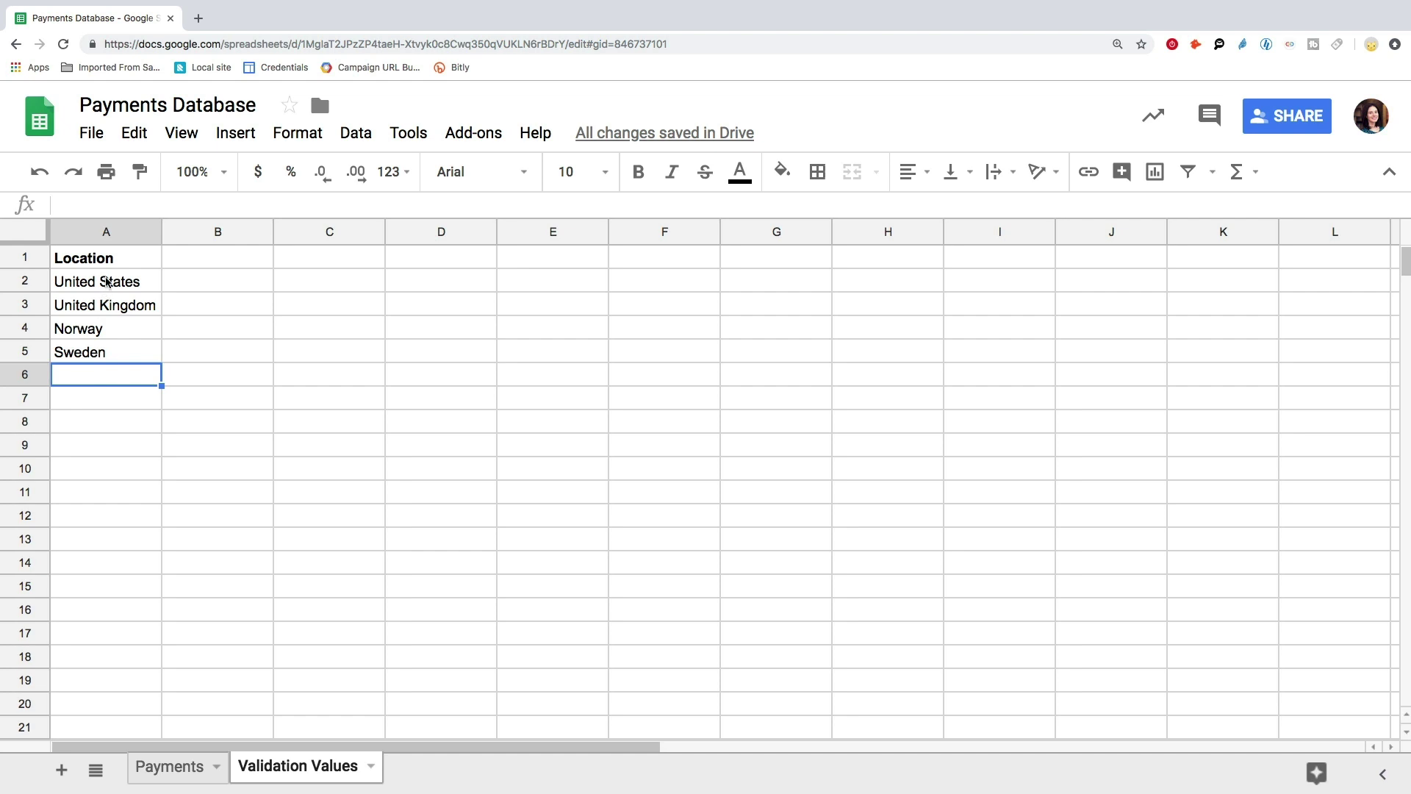
pyautogui.click(125, 233)
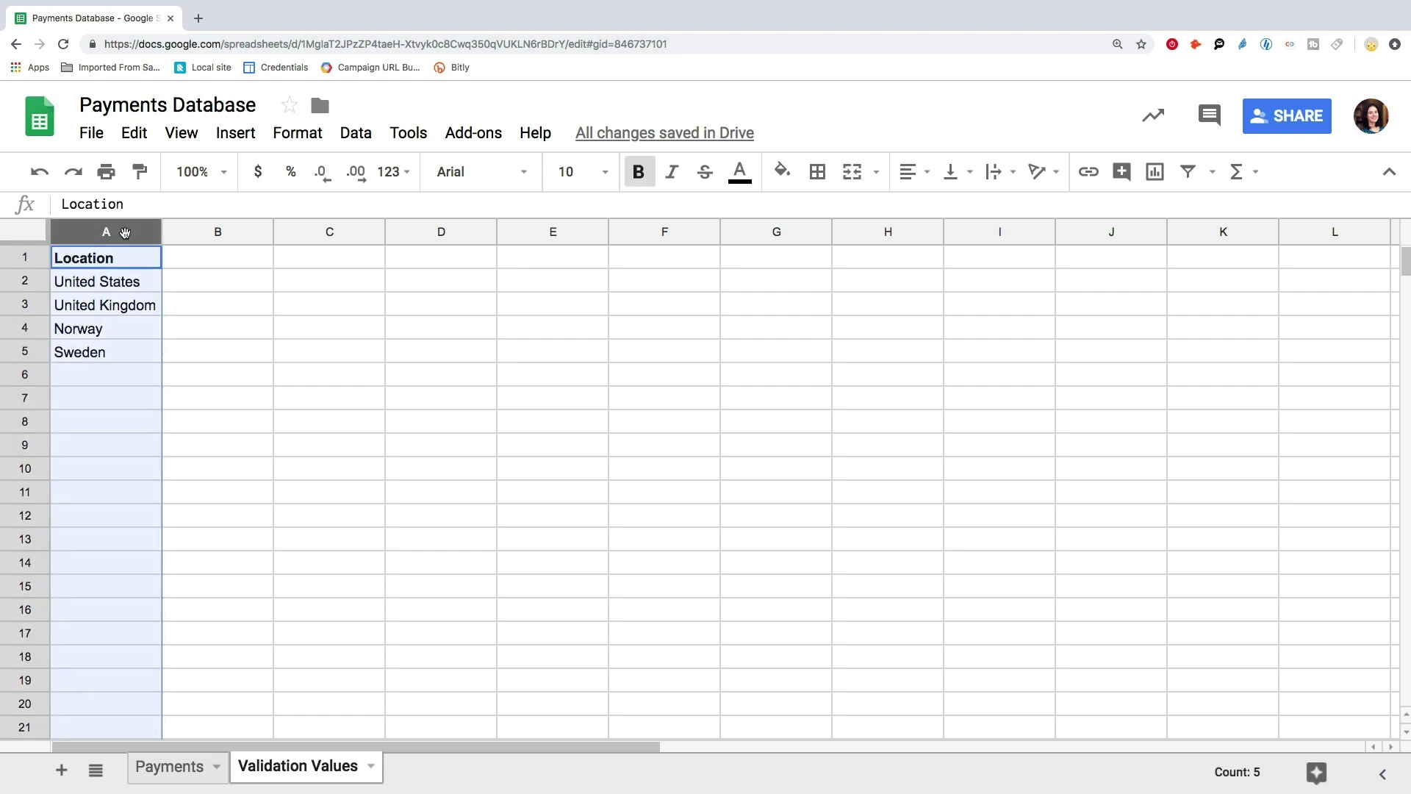
pyautogui.moveTo(121, 284); pyautogui.dragTo(115, 345)
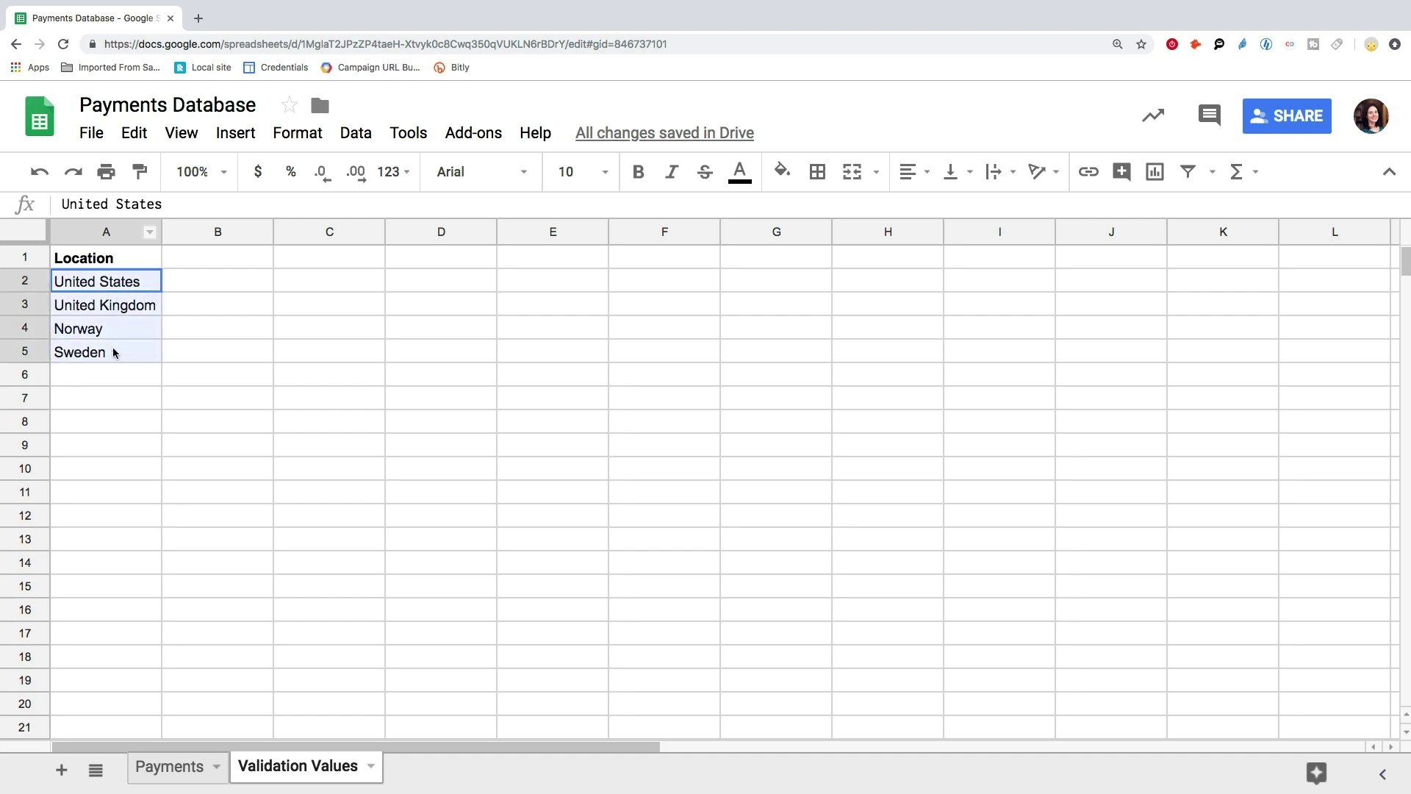
pyautogui.click(111, 262)
pyautogui.click(163, 768)
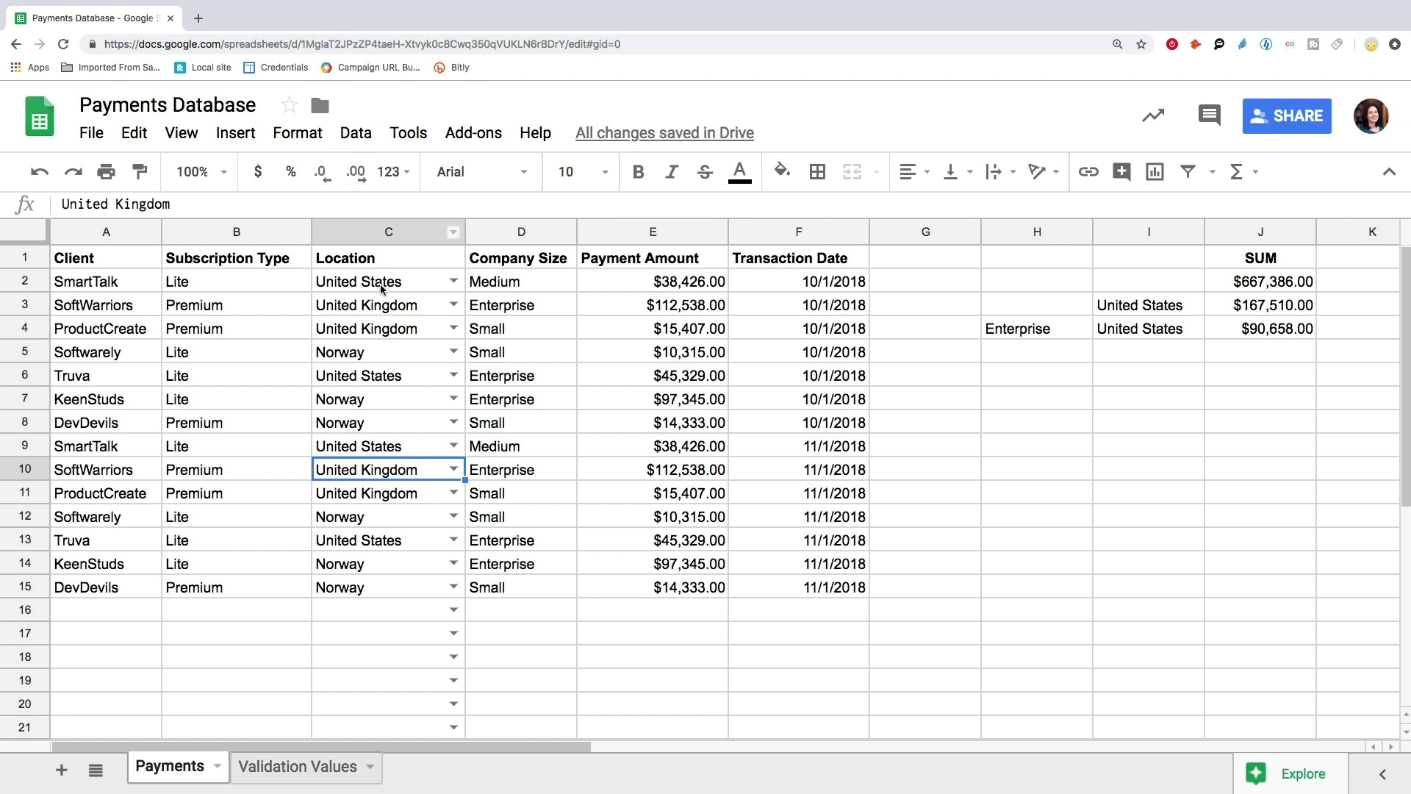
# Set the validation range to Payments!C2:C with the 'List from a range' criterion.
pyautogui.click(381, 289)
pyautogui.click(355, 132)
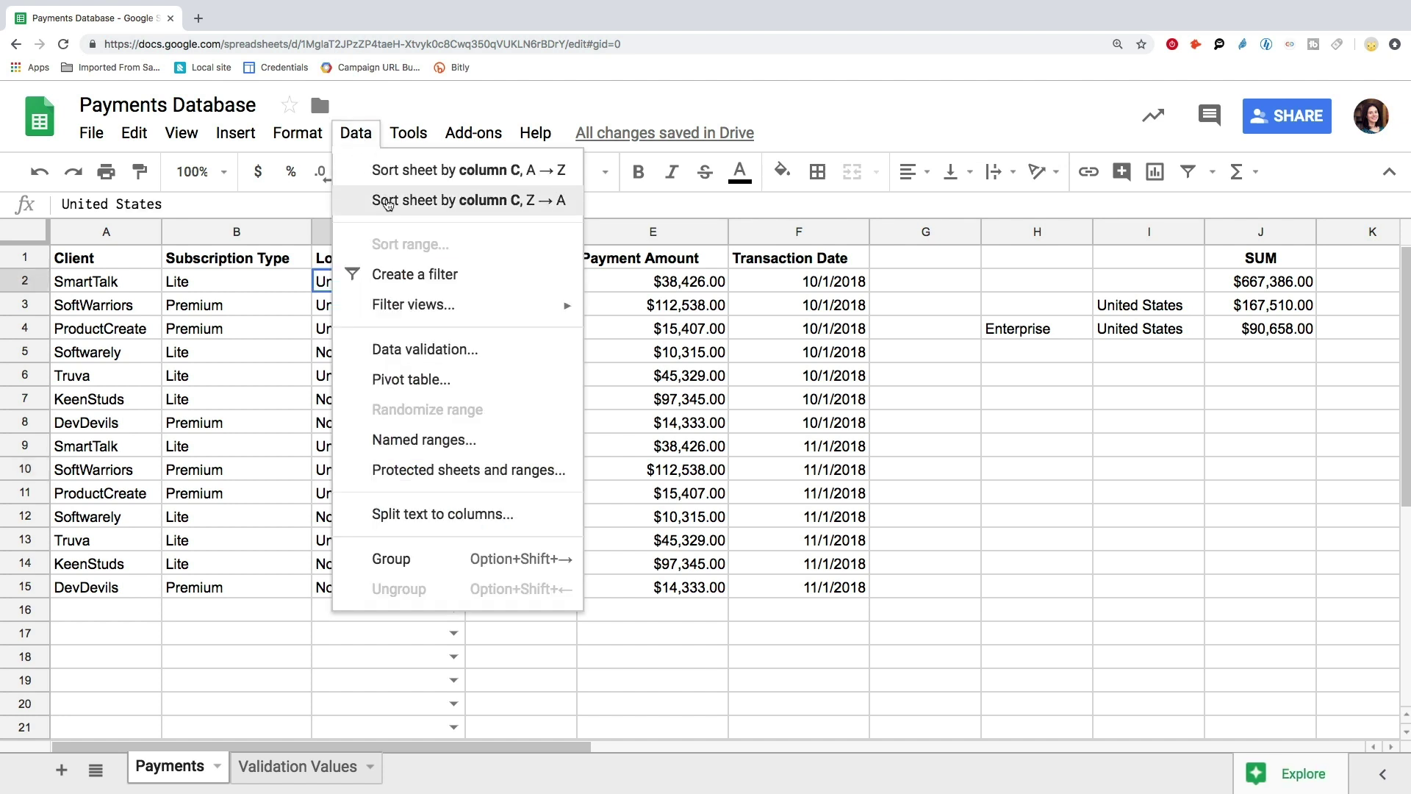
pyautogui.click(413, 350)
pyautogui.click(613, 347)
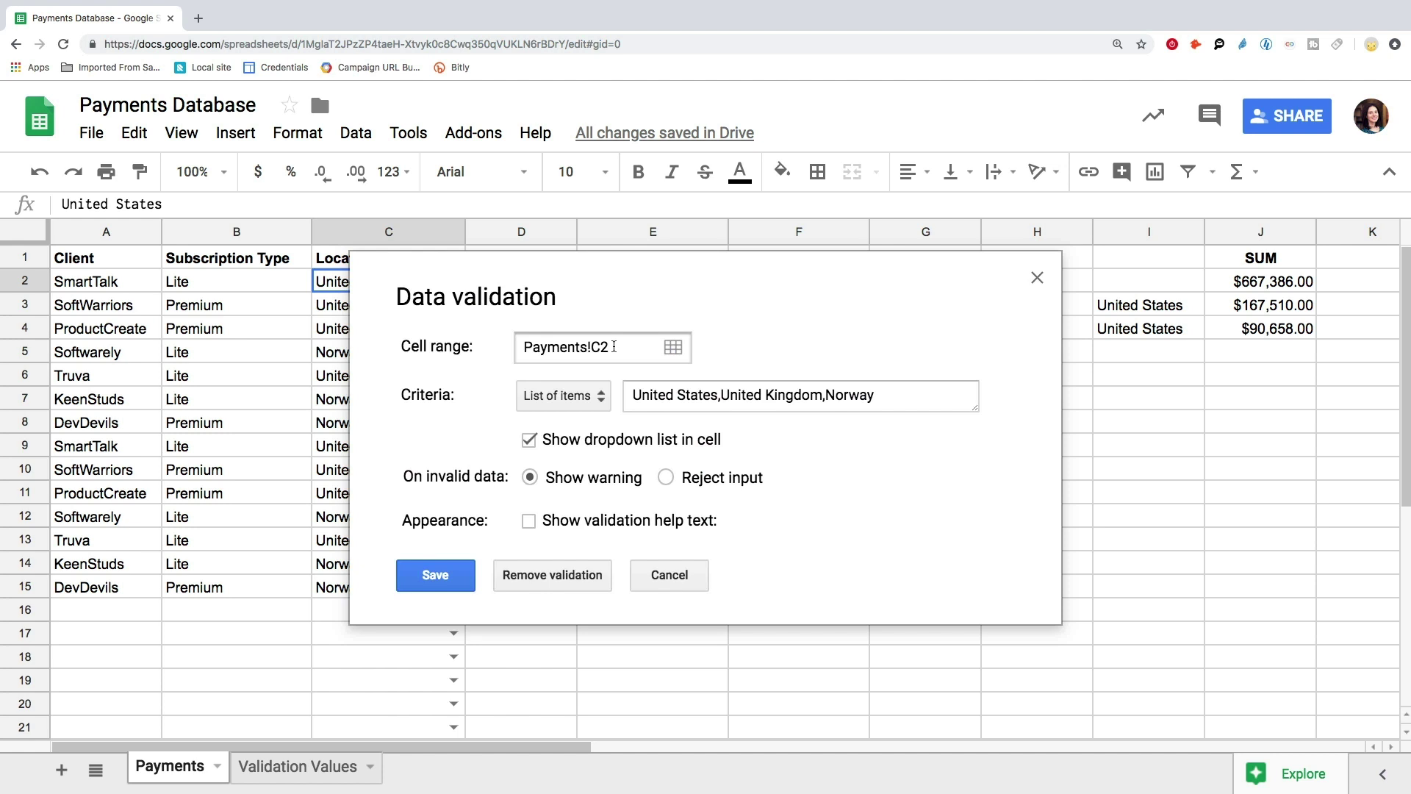
pyautogui.write(':C')
pyautogui.click(600, 397)
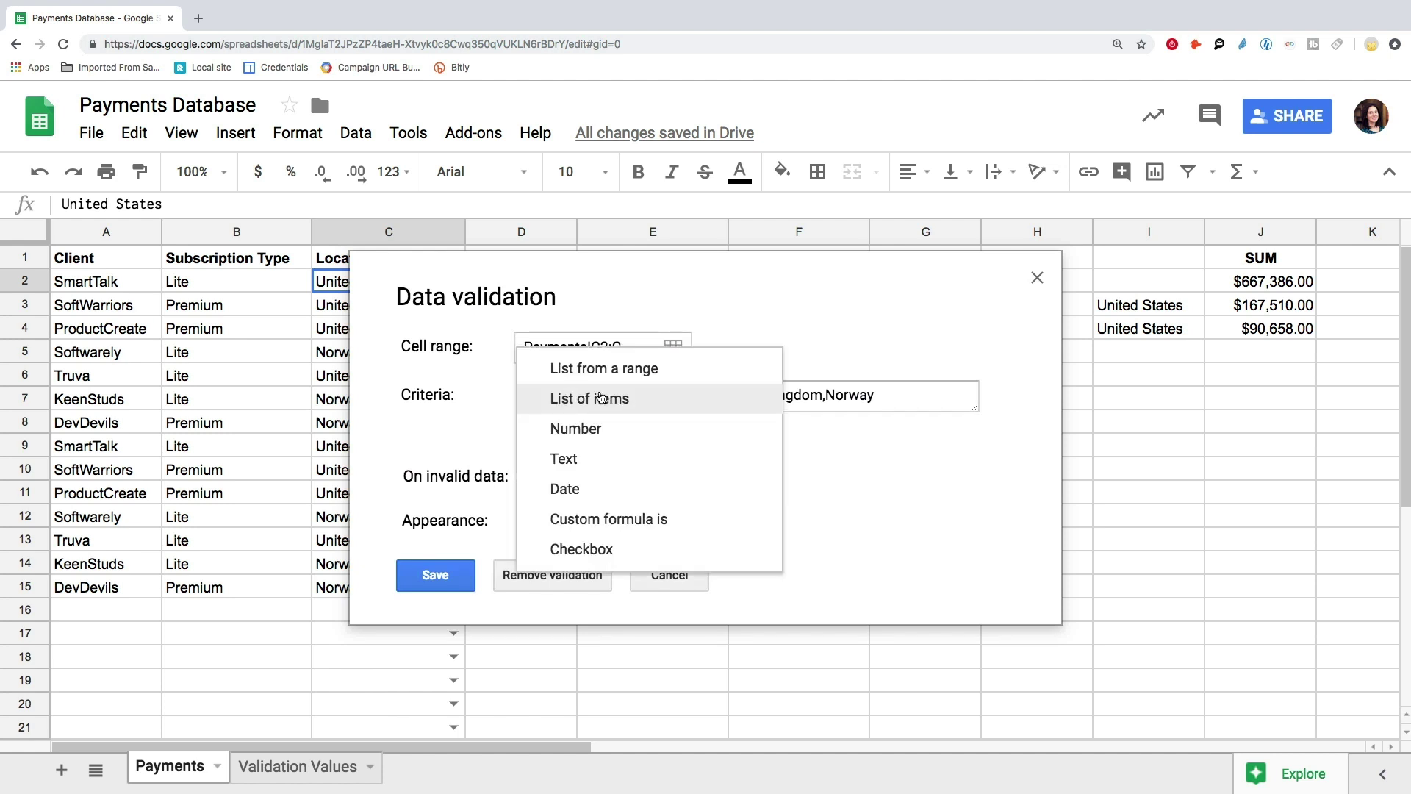
pyautogui.click(606, 374)
# Pick 'Validation Values'!A2:A as the source range and save the rule.
pyautogui.click(742, 397)
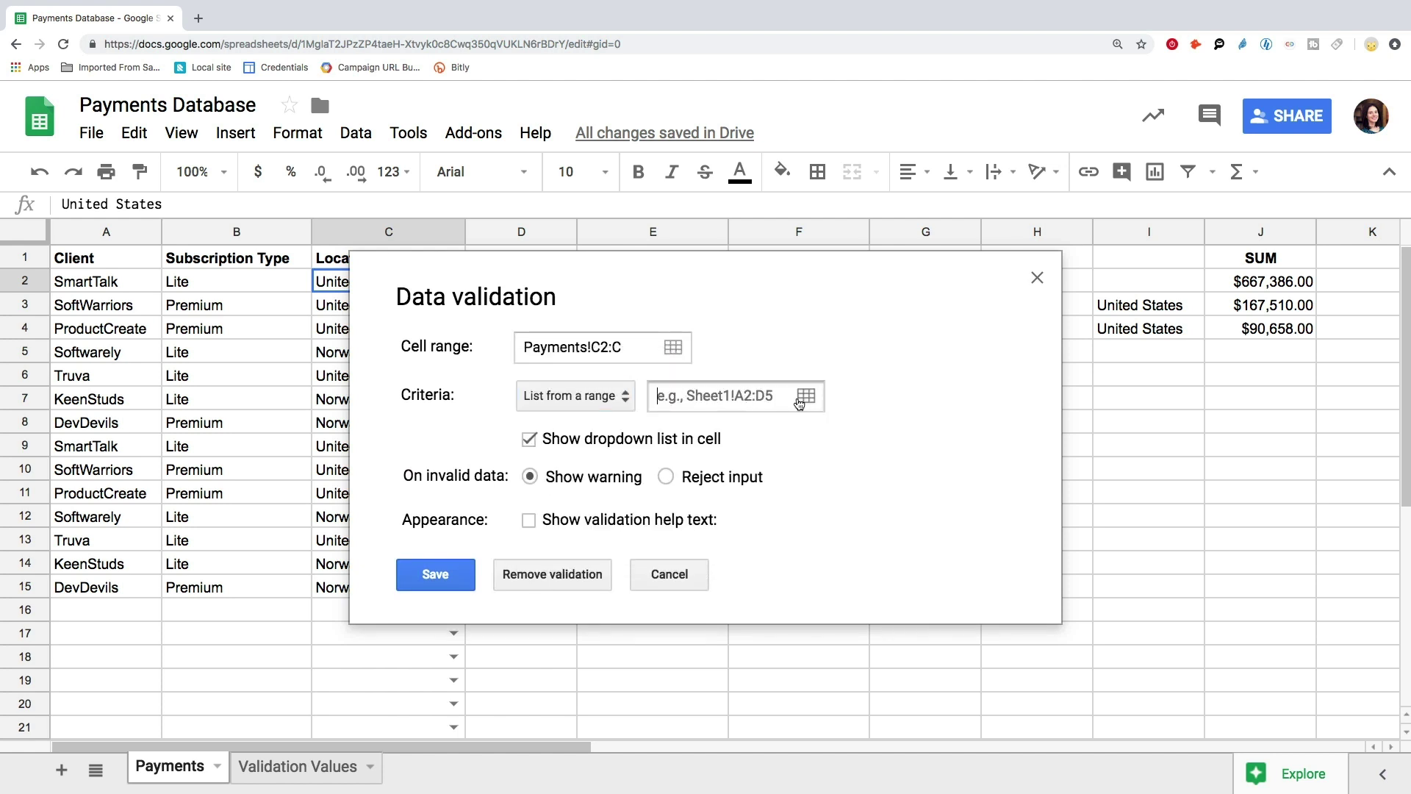
pyautogui.click(806, 396)
pyautogui.click(280, 761)
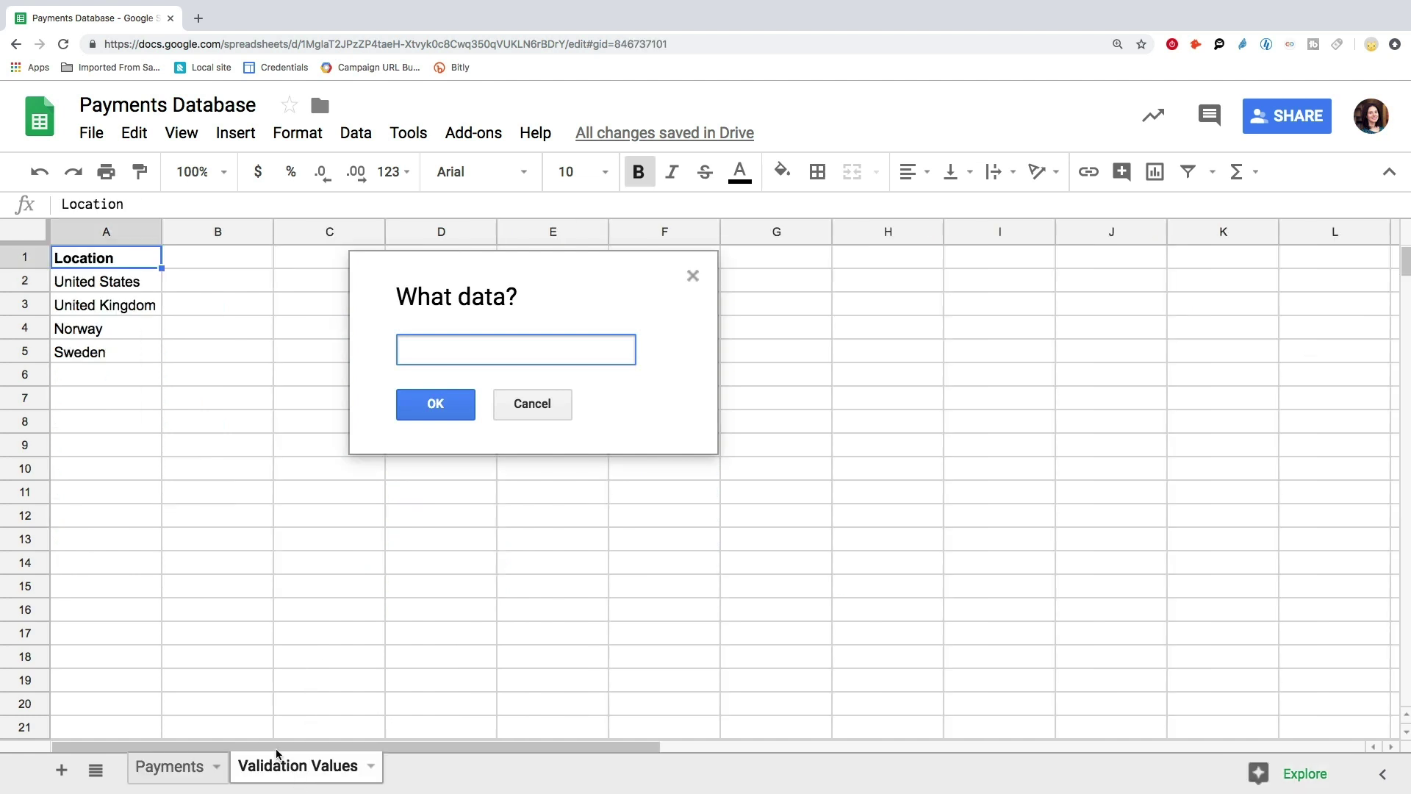
pyautogui.click(94, 286)
pyautogui.write(':A')
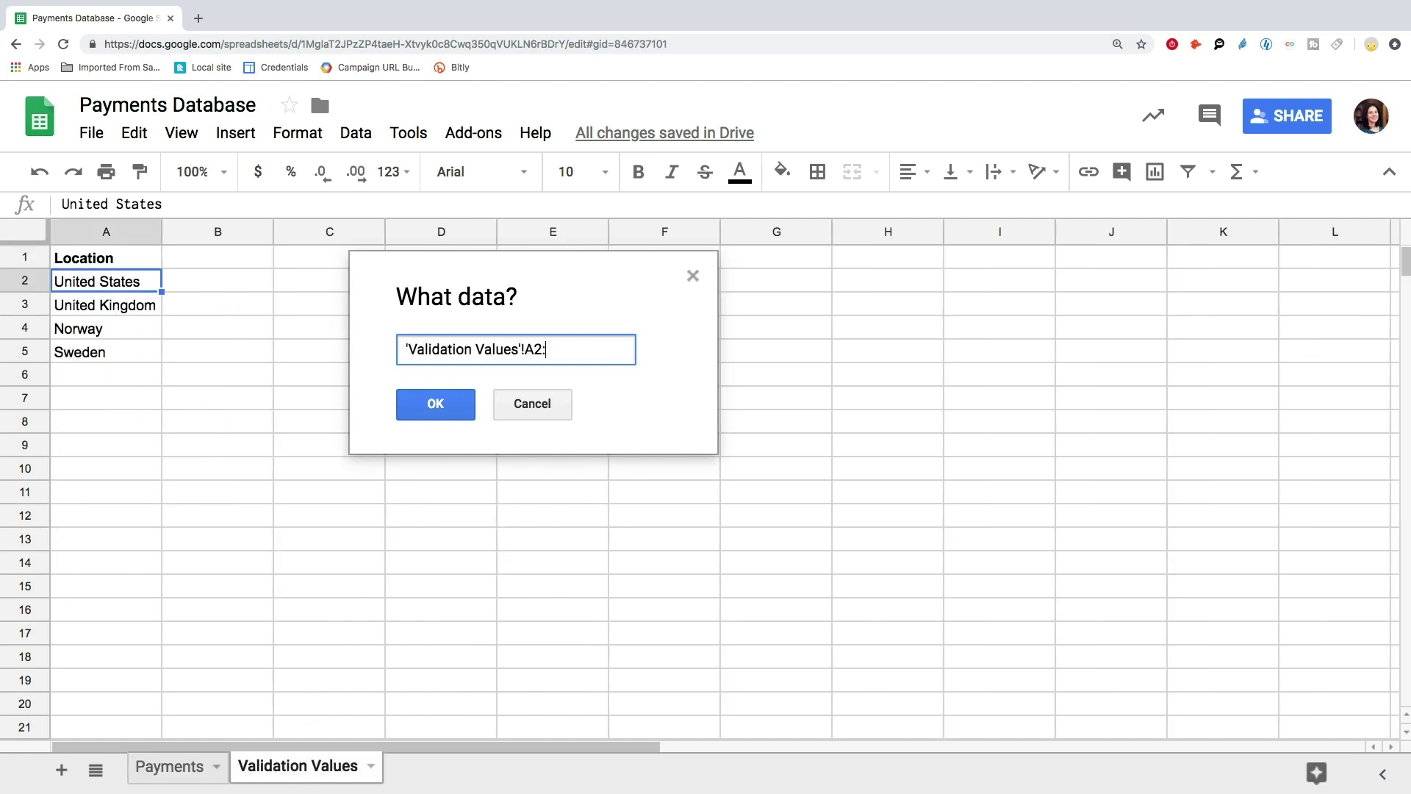
pyautogui.click(445, 403)
pyautogui.click(435, 574)
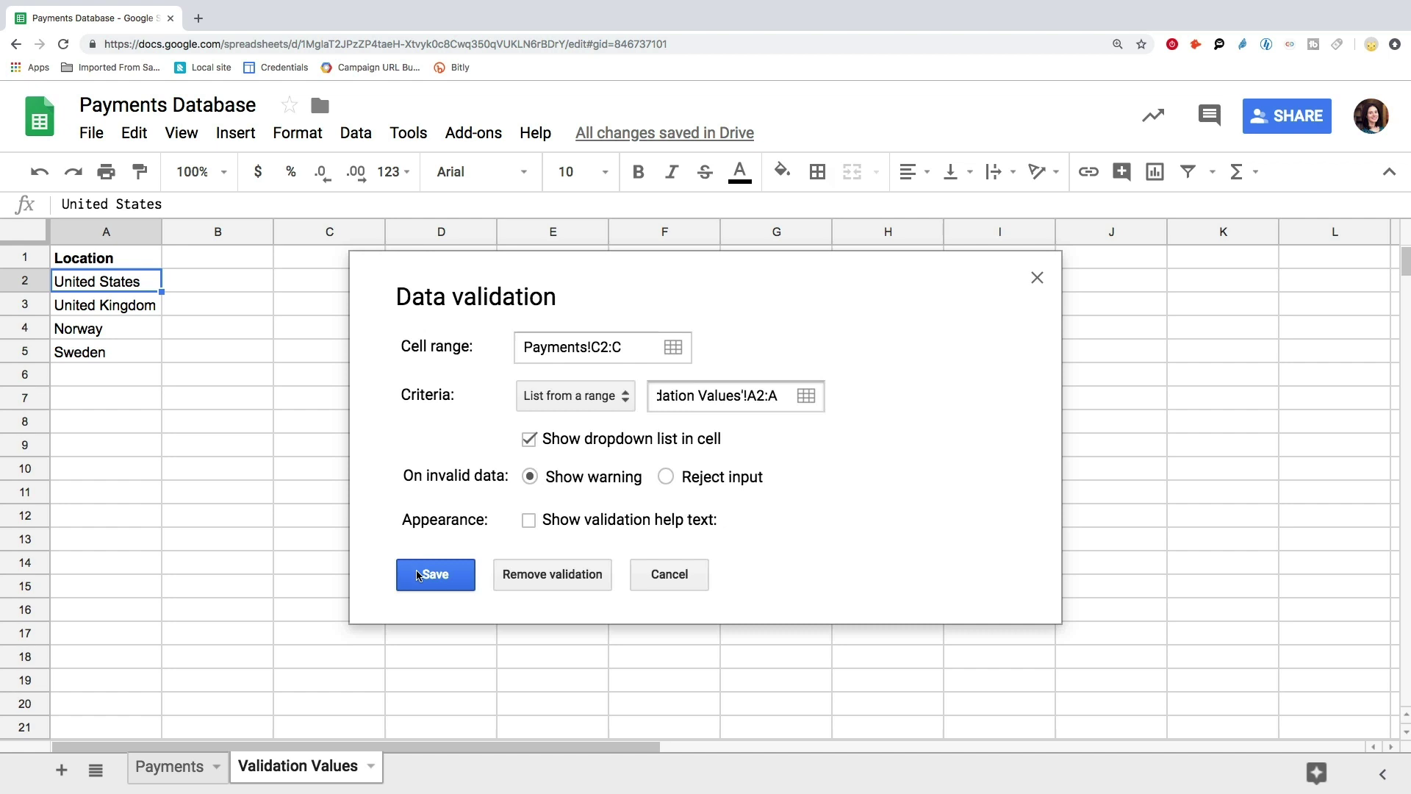
pyautogui.click(169, 766)
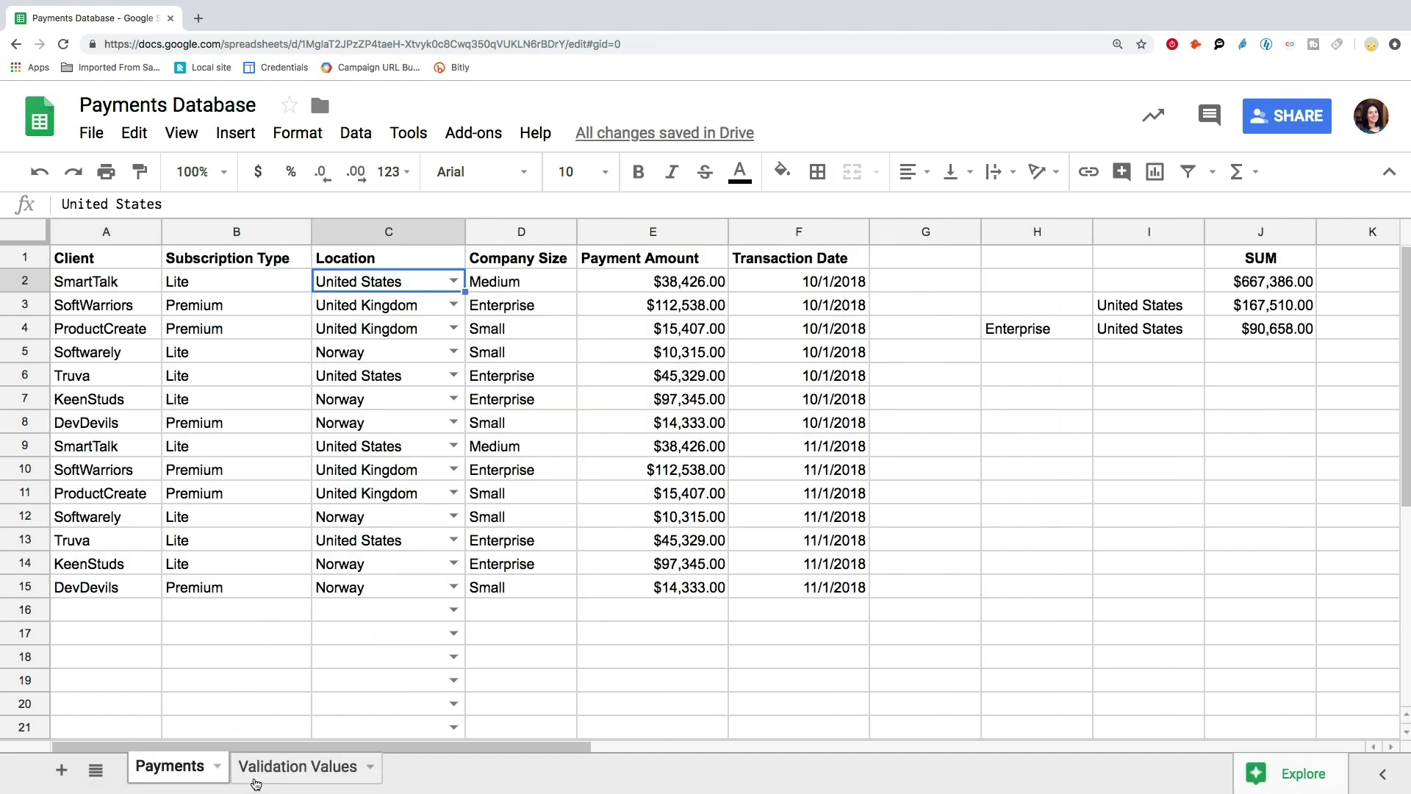
# Enter Denmark in Validation Values A6 and confirm it appears in row 16's Location dropdown.
pyautogui.click(453, 609)
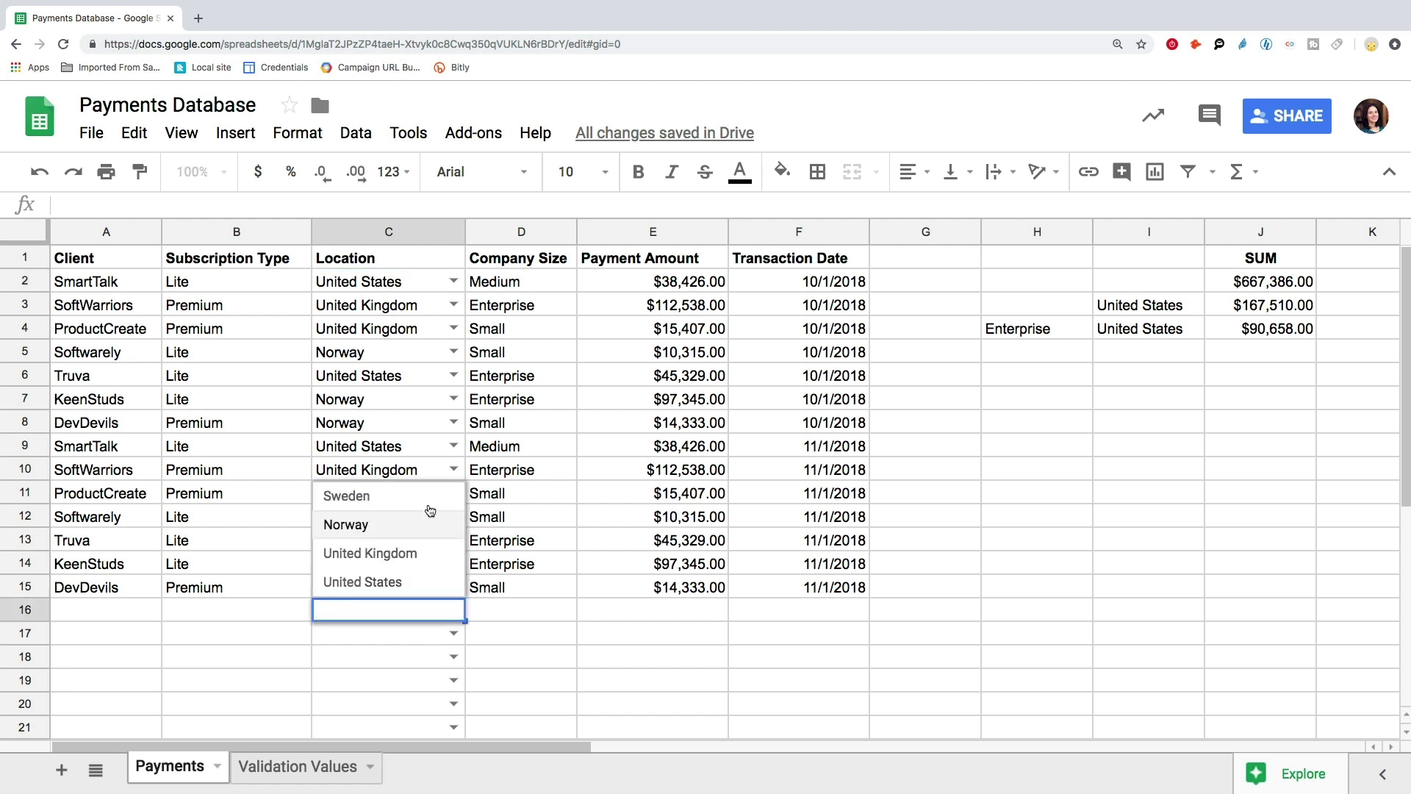
pyautogui.click(340, 766)
pyautogui.click(65, 378)
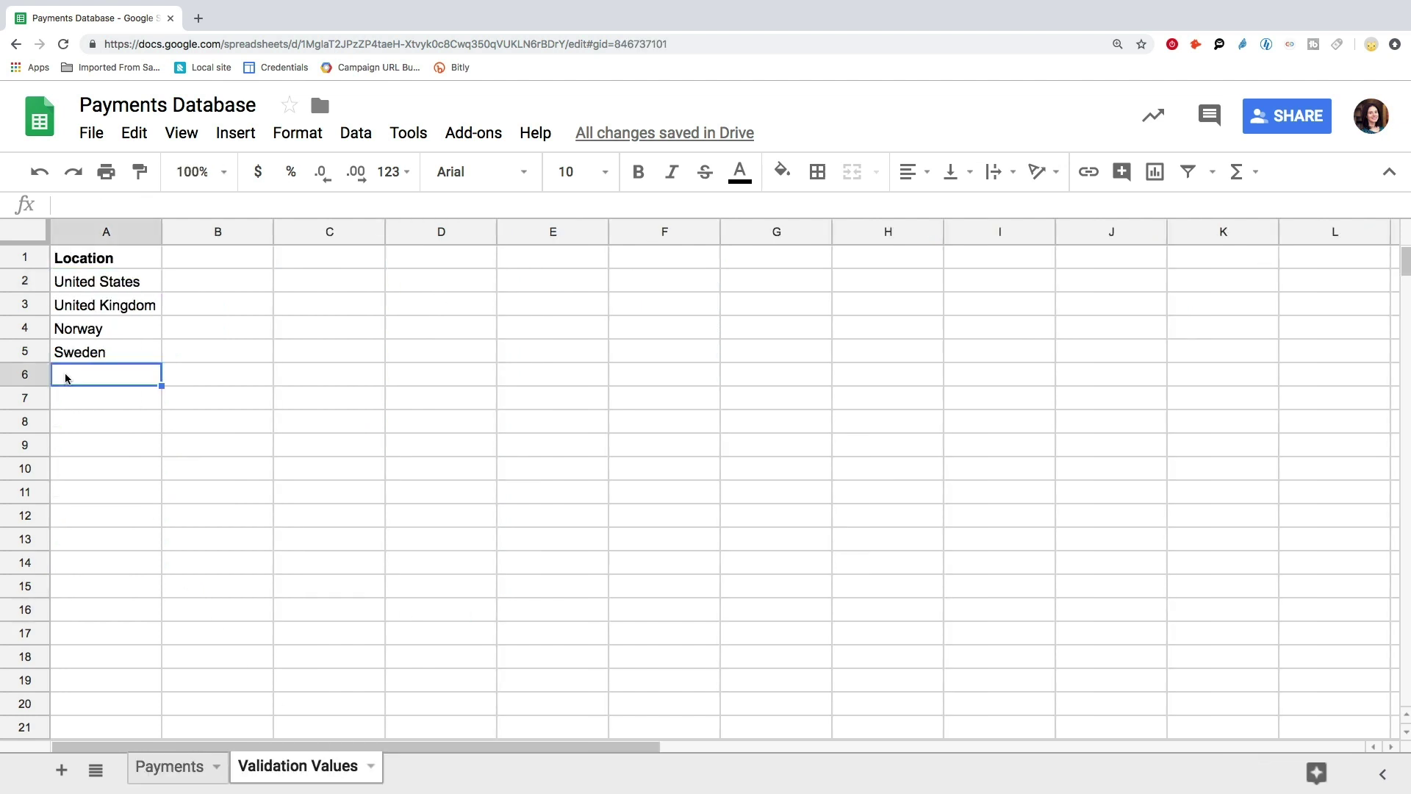
pyautogui.write('Denmark')
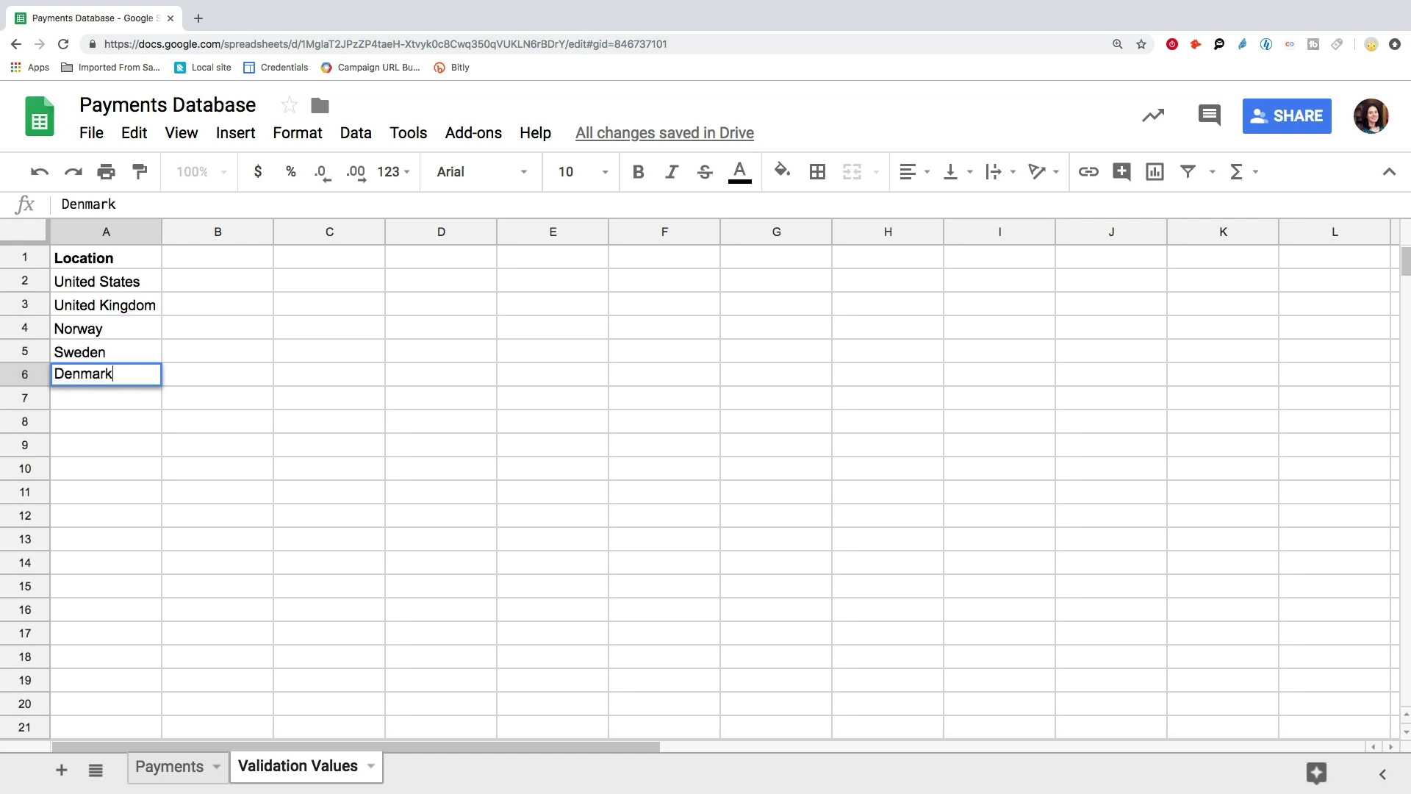
pyautogui.click(169, 767)
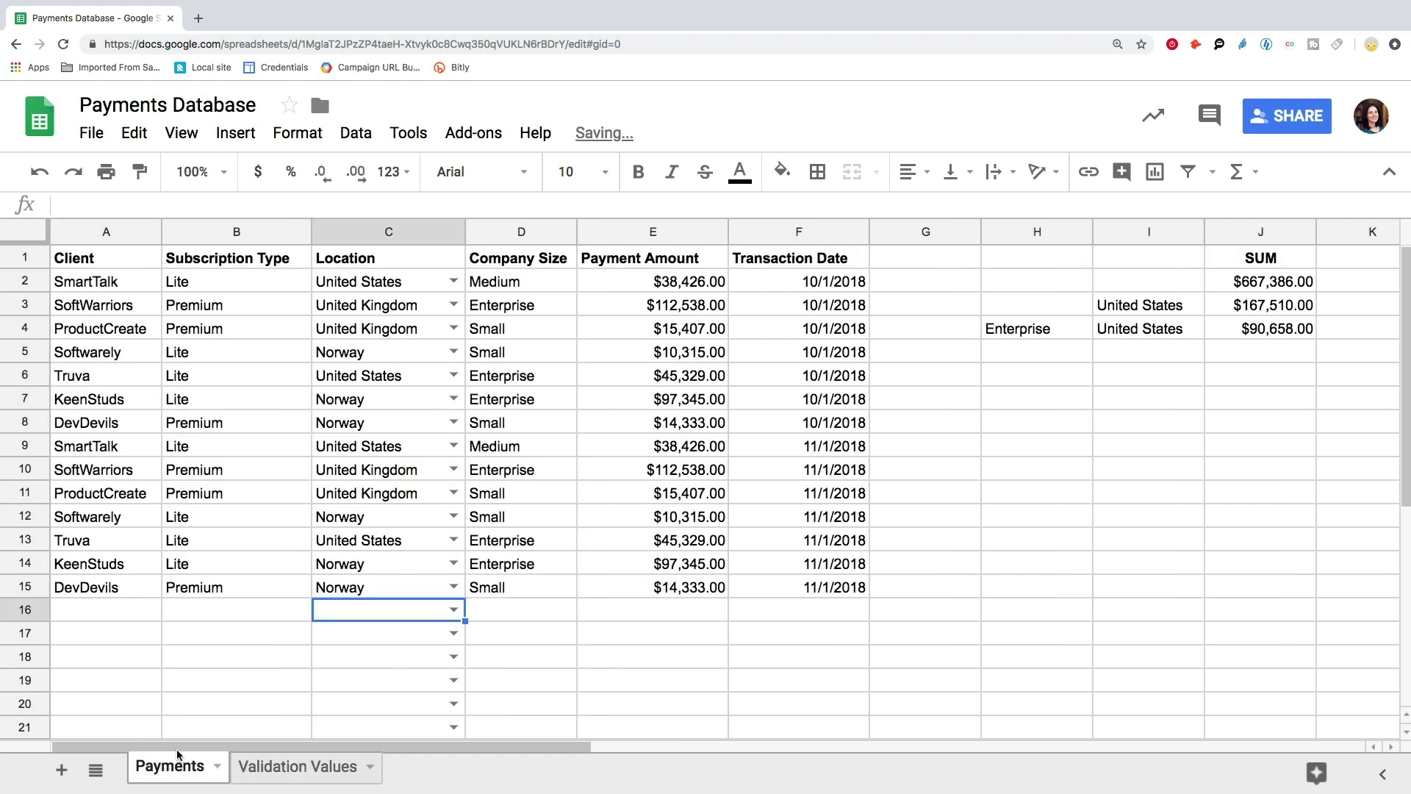
pyautogui.click(452, 610)
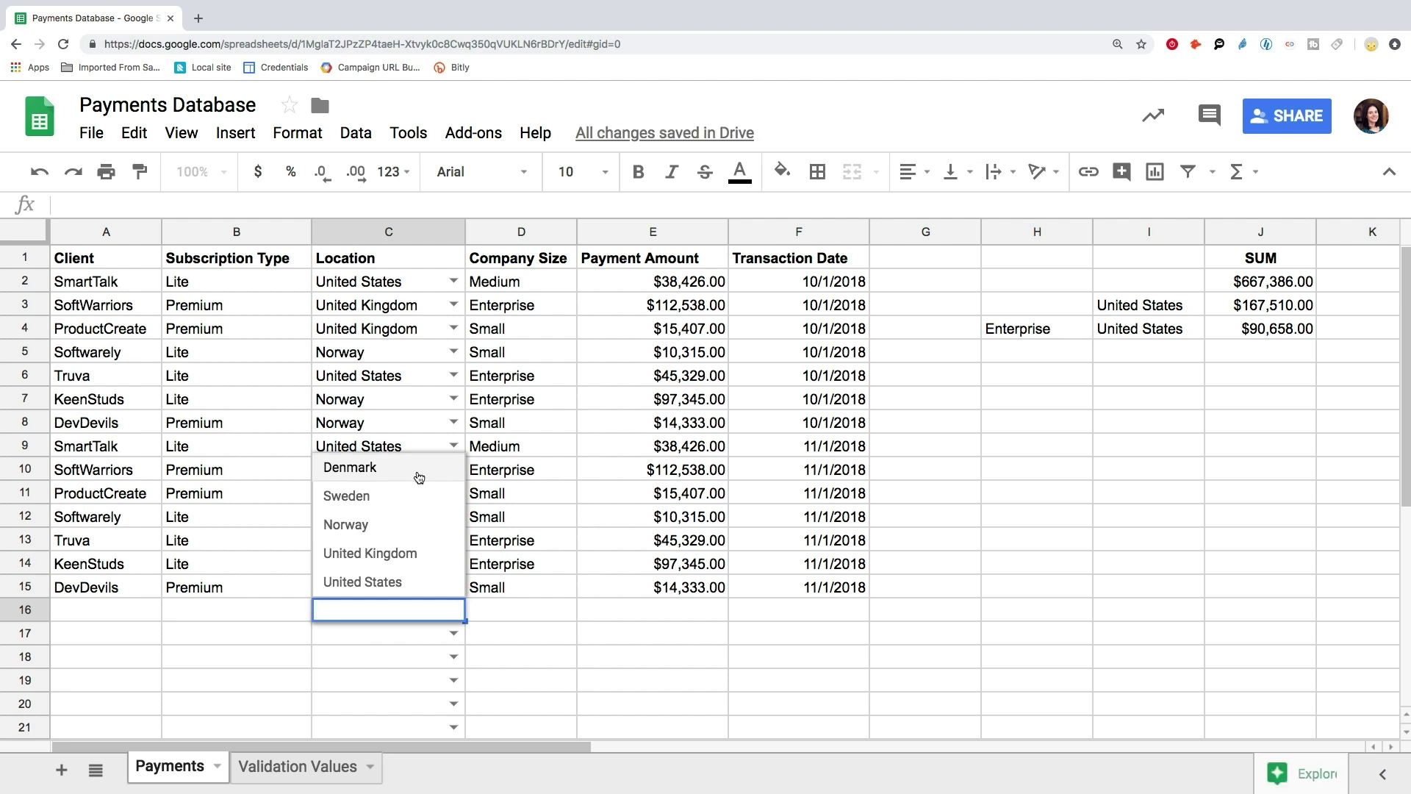
pyautogui.press('Escape')
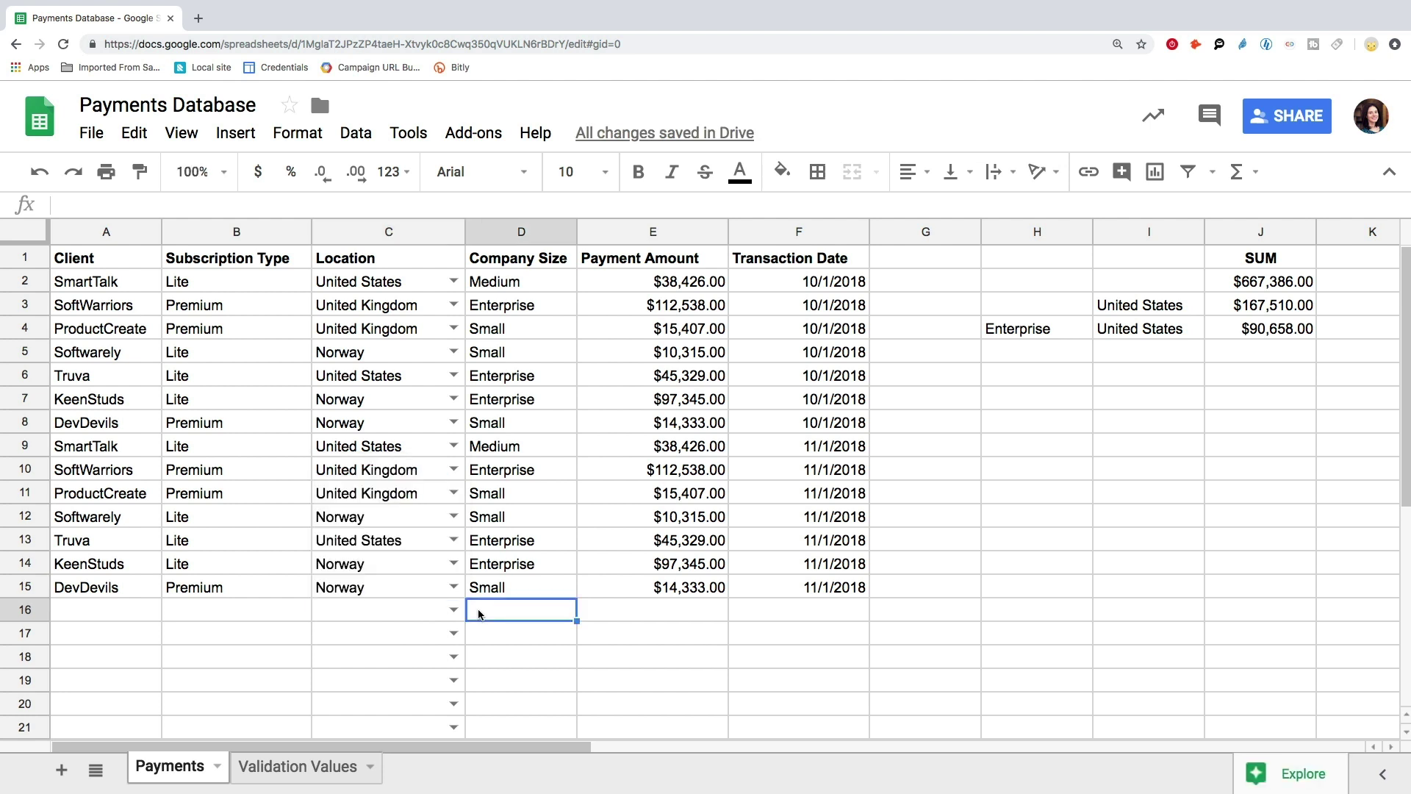
pyautogui.click(371, 284)
pyautogui.click(356, 133)
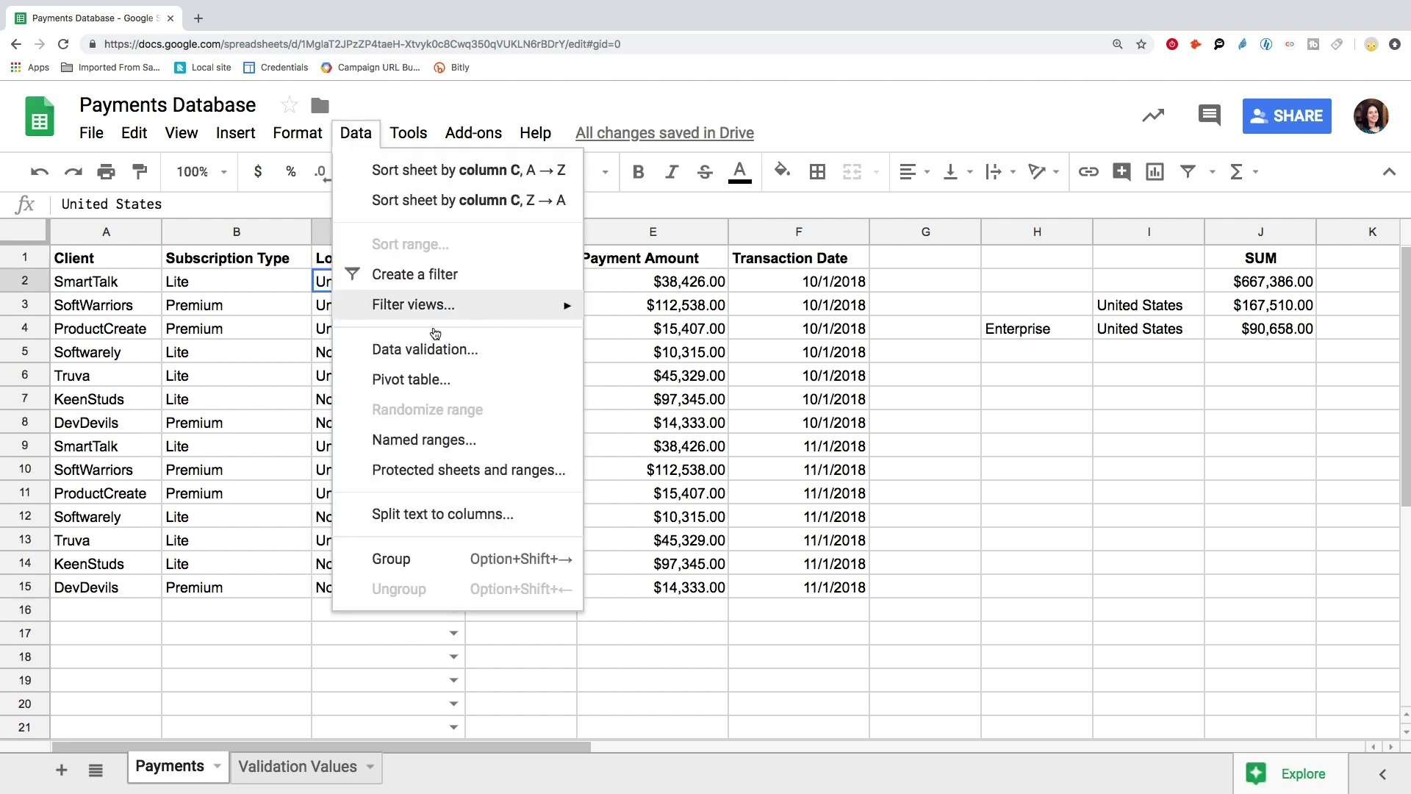
pyautogui.click(434, 351)
pyautogui.click(555, 391)
pyautogui.click(581, 468)
pyautogui.click(658, 402)
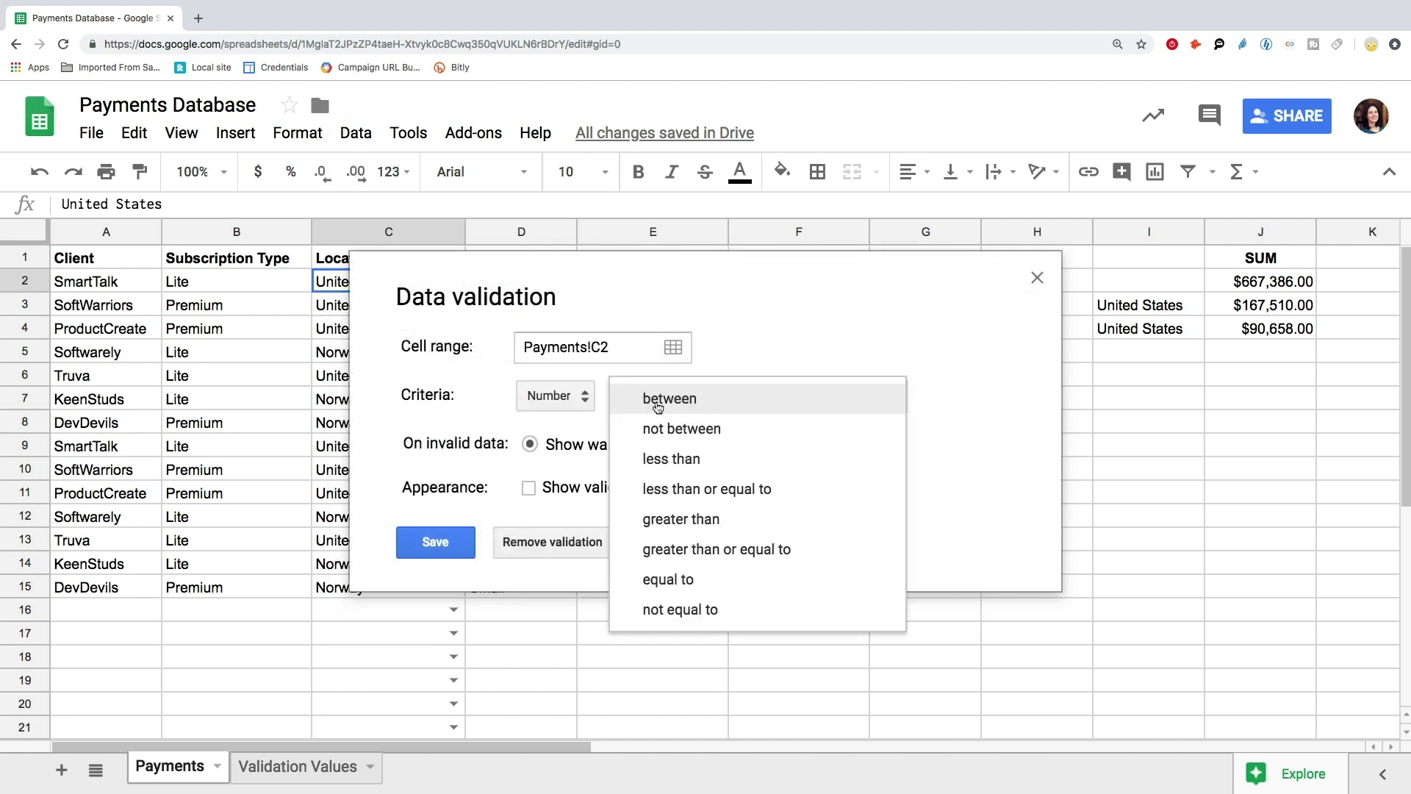
pyautogui.click(584, 397)
pyautogui.click(590, 430)
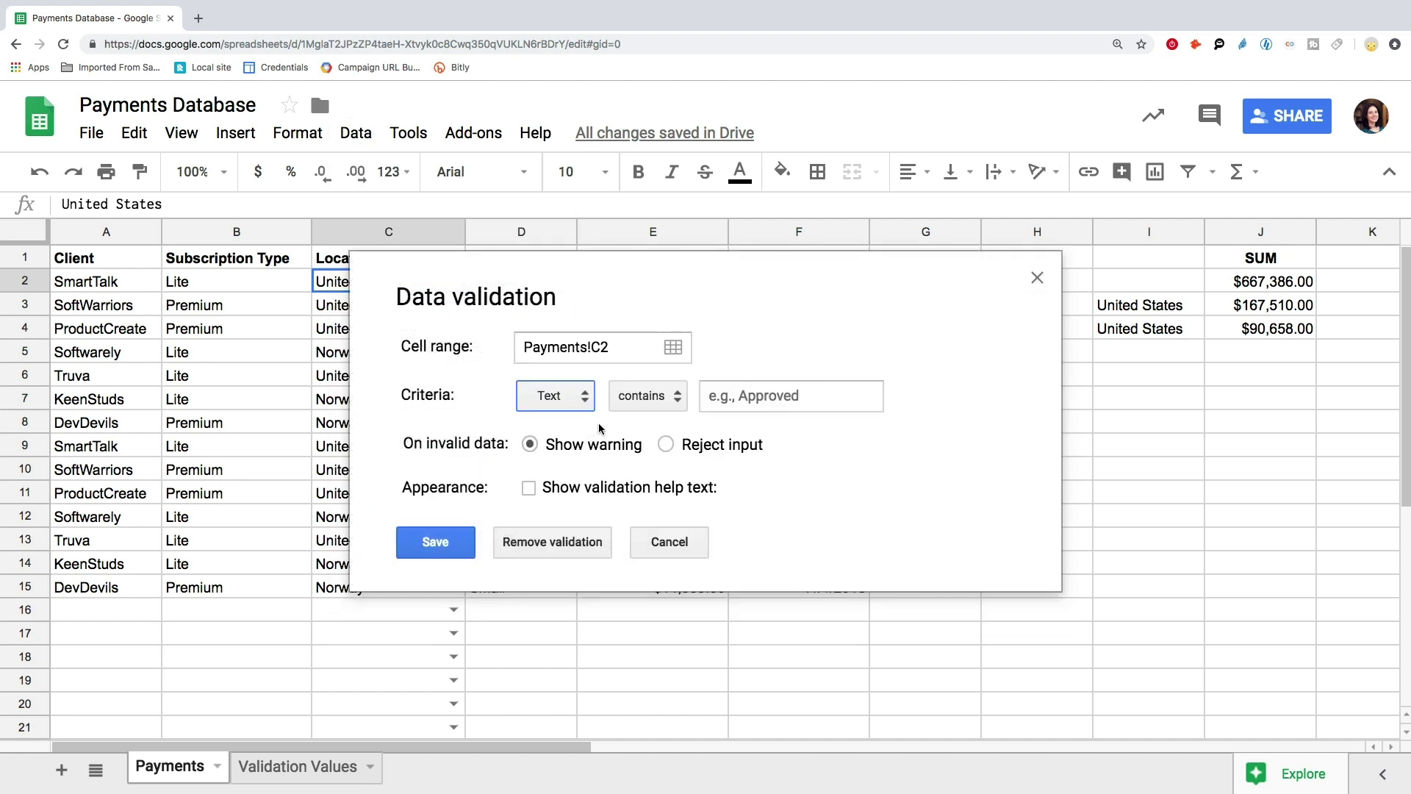
pyautogui.click(657, 403)
pyautogui.click(648, 400)
pyautogui.click(566, 398)
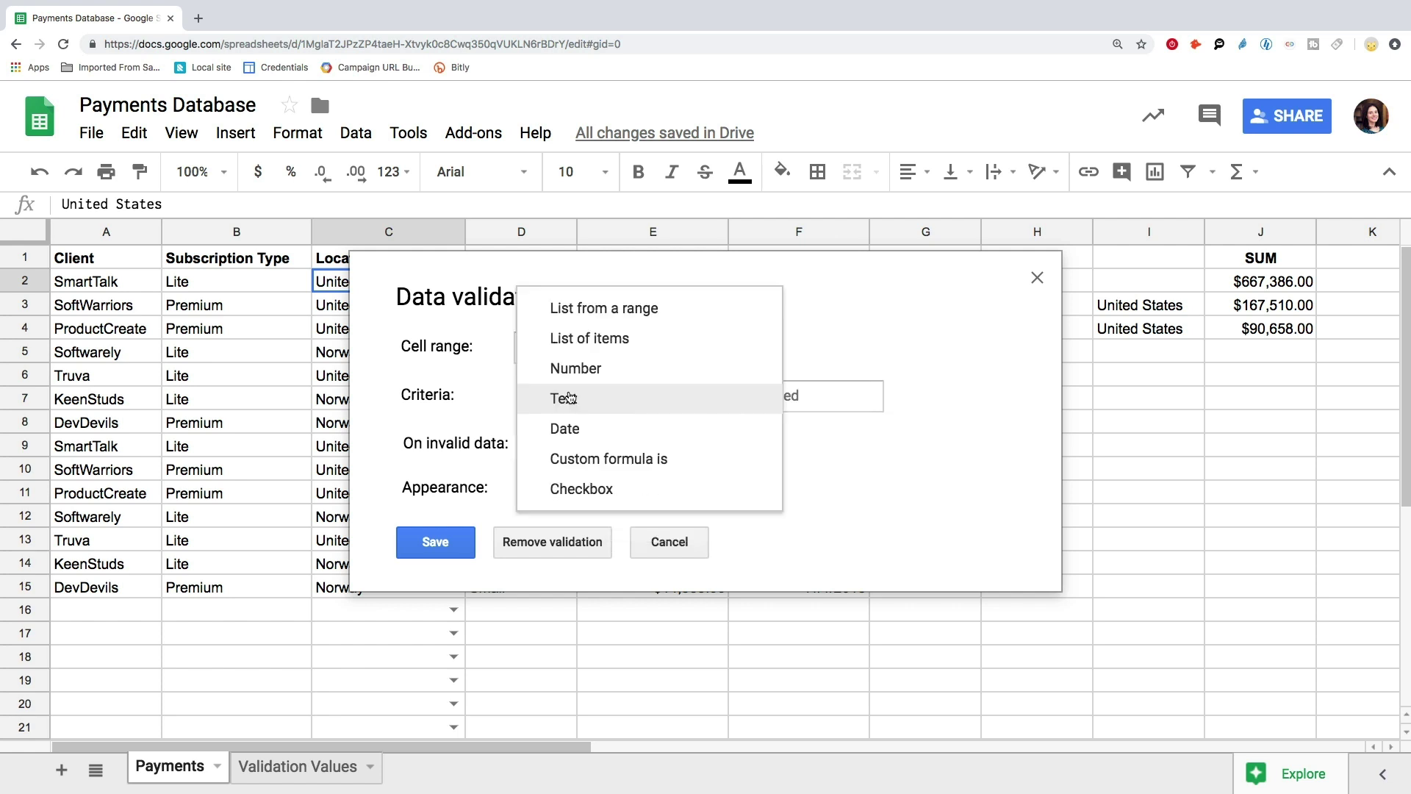
pyautogui.click(567, 439)
pyautogui.click(682, 400)
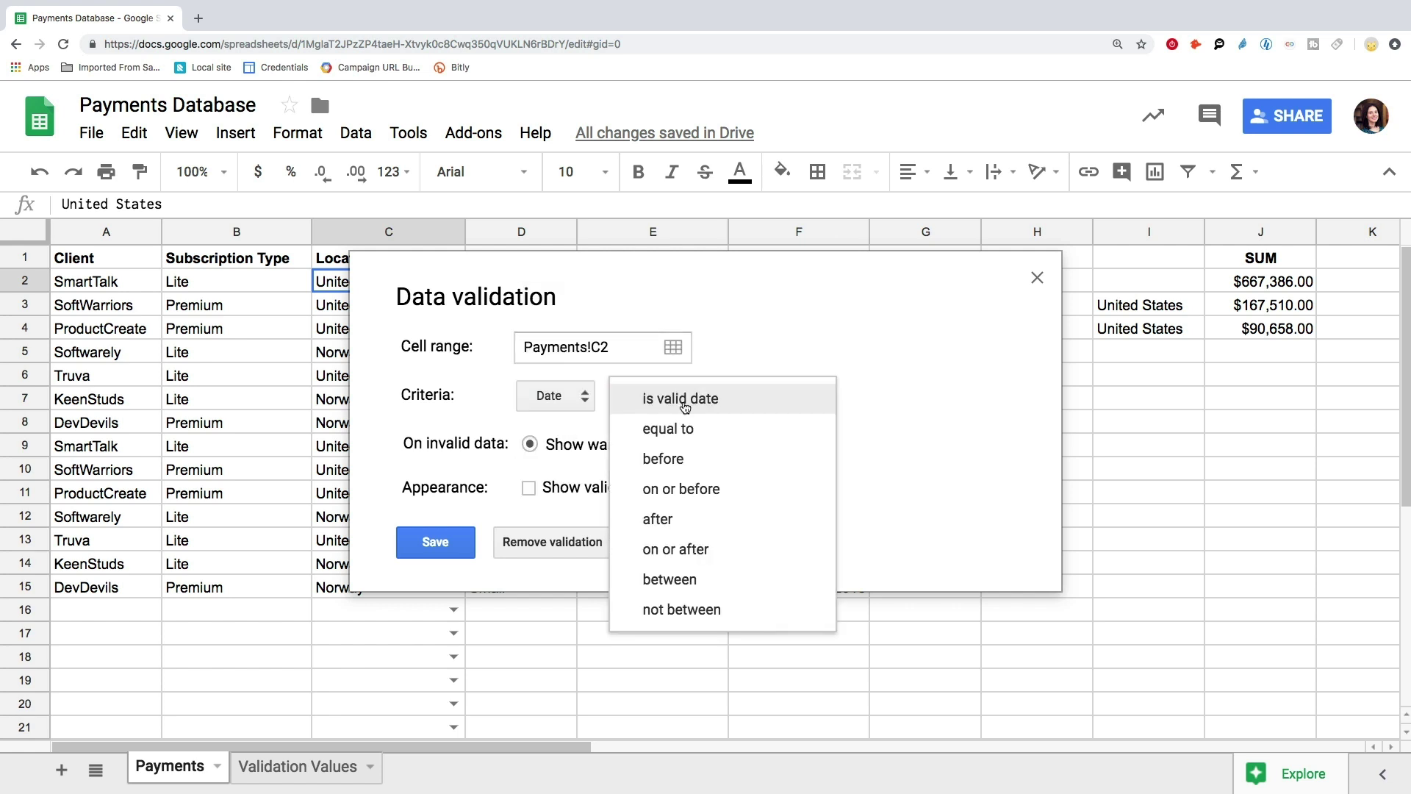
pyautogui.click(684, 406)
pyautogui.click(588, 394)
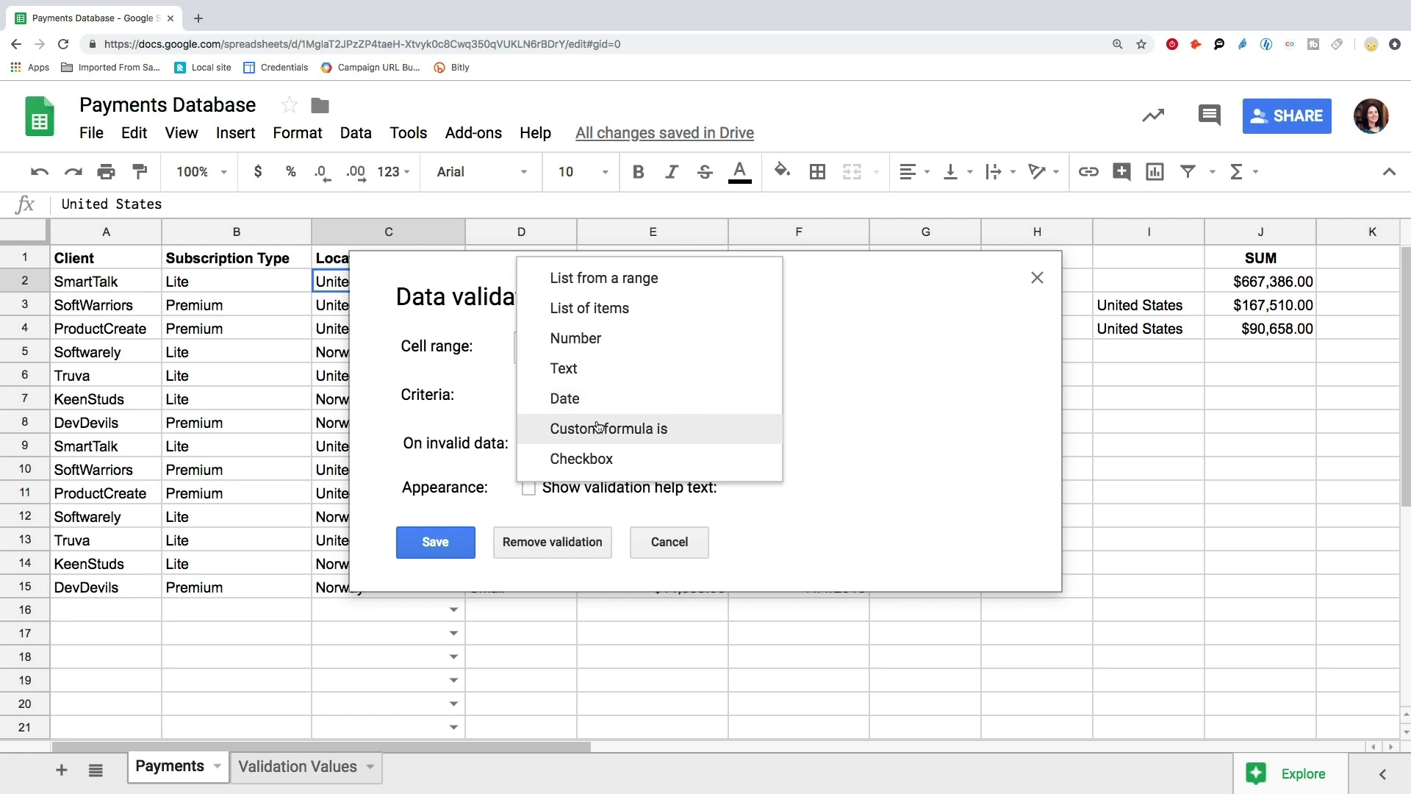
pyautogui.click(598, 427)
pyautogui.click(625, 397)
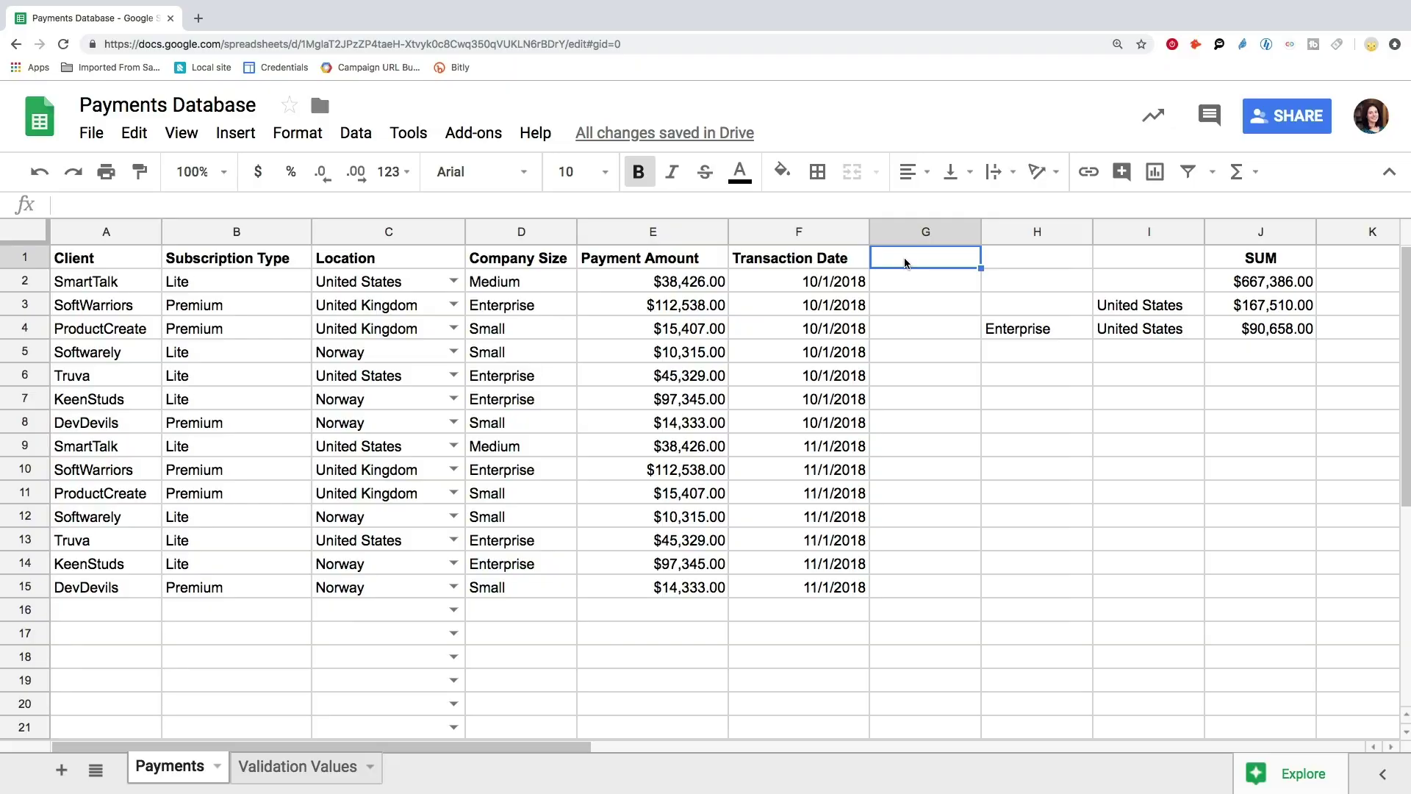
# Enter 'Landed' in G1 and apply Checkbox validation to G2:G.
pyautogui.write('La')
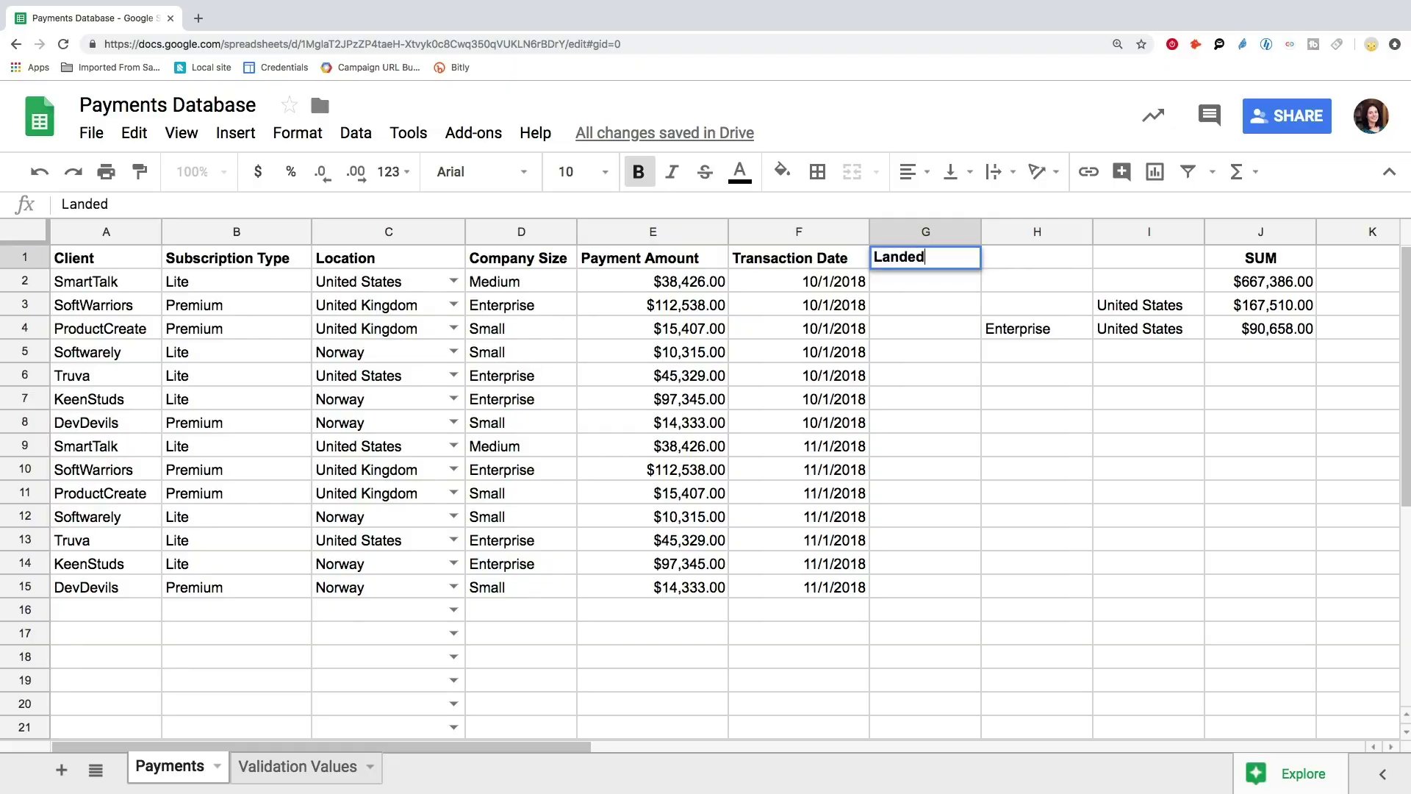
pyautogui.write('nded')
pyautogui.press('Return')
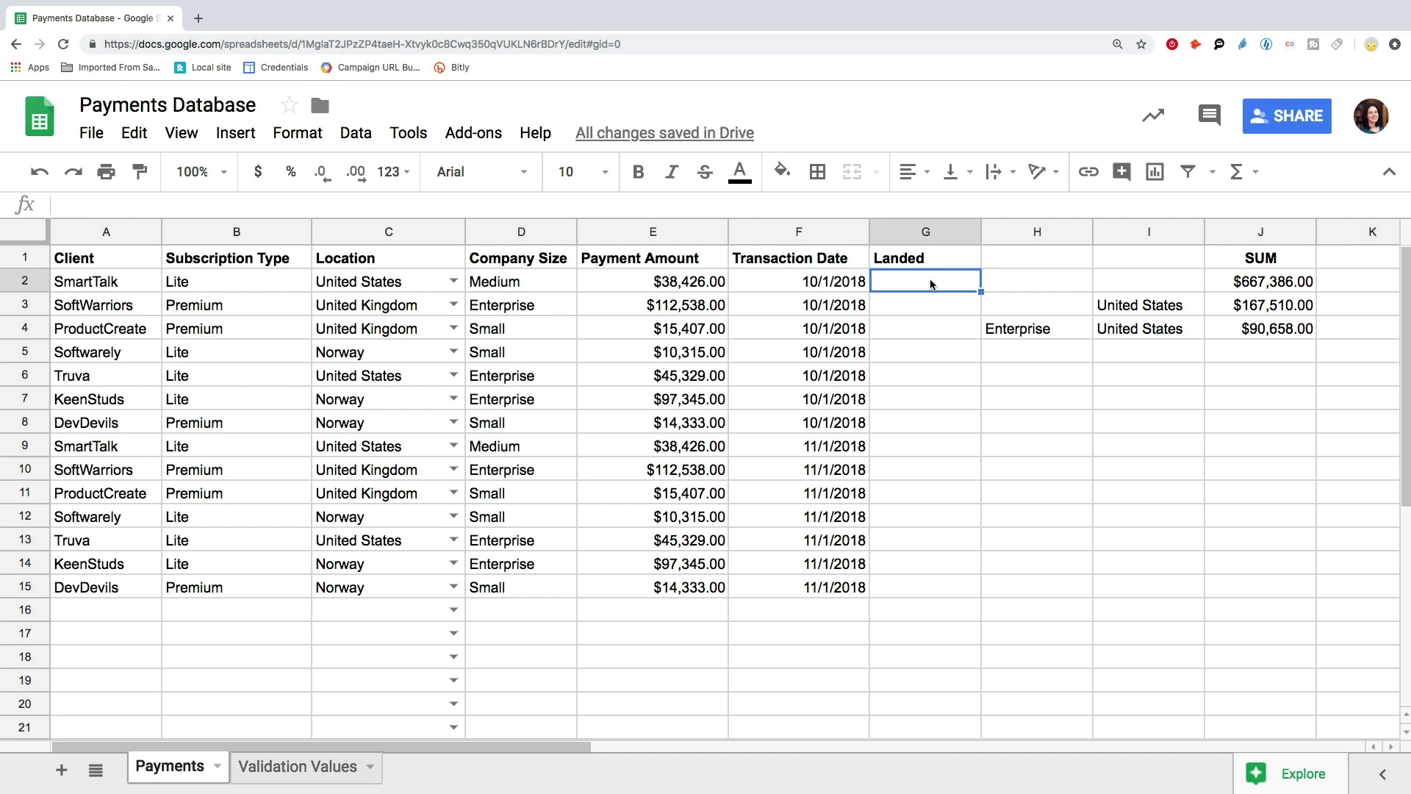
pyautogui.click(356, 133)
pyautogui.click(430, 350)
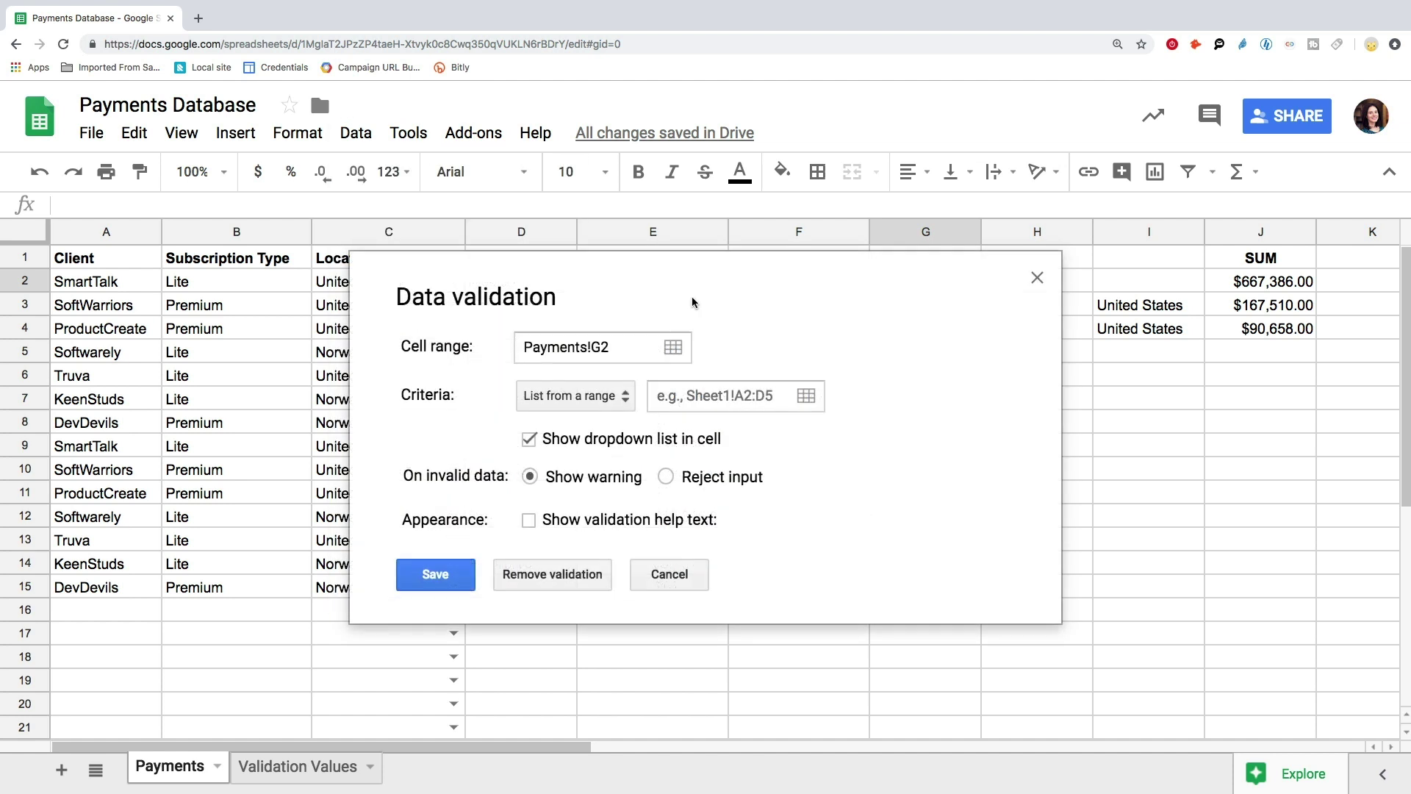
pyautogui.click(622, 400)
pyautogui.click(566, 579)
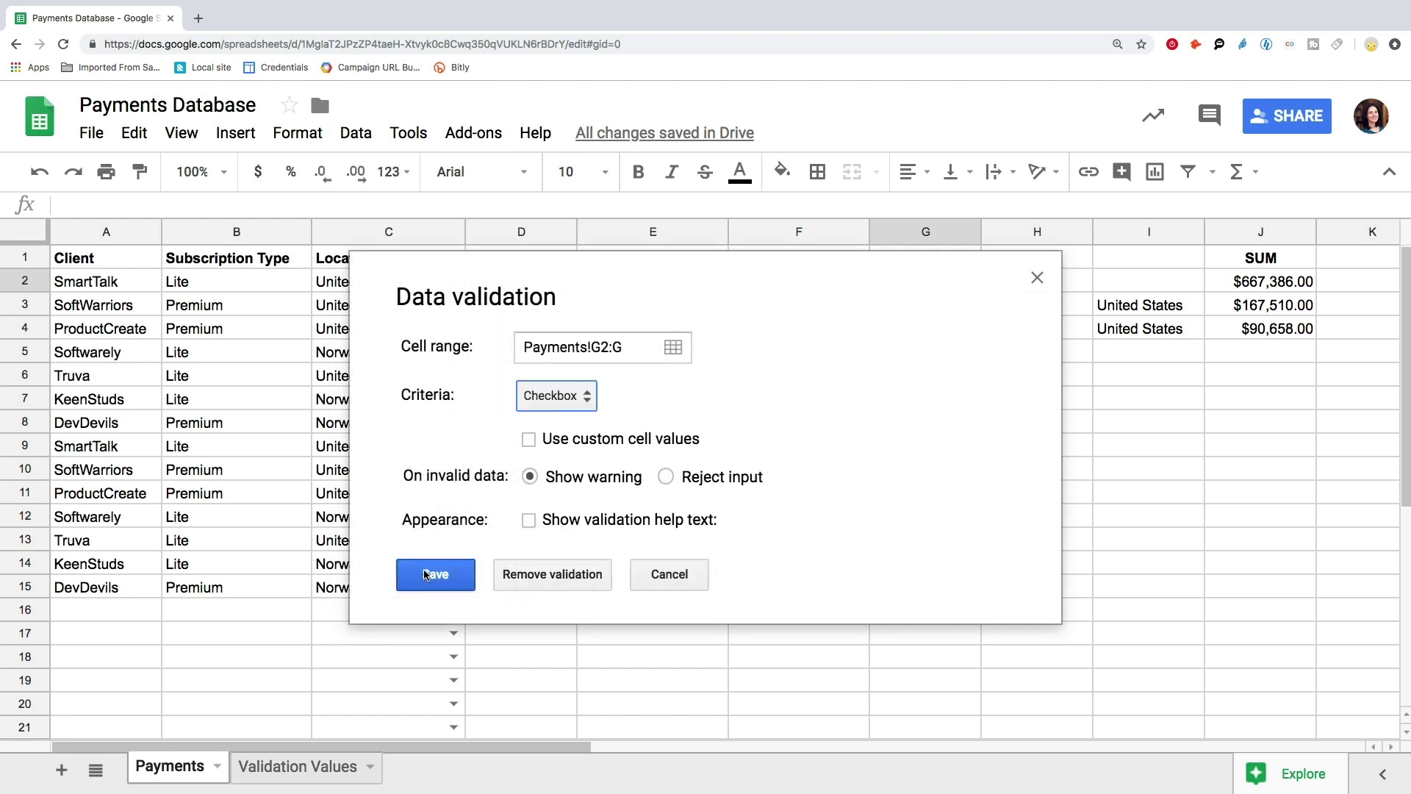
pyautogui.click(425, 574)
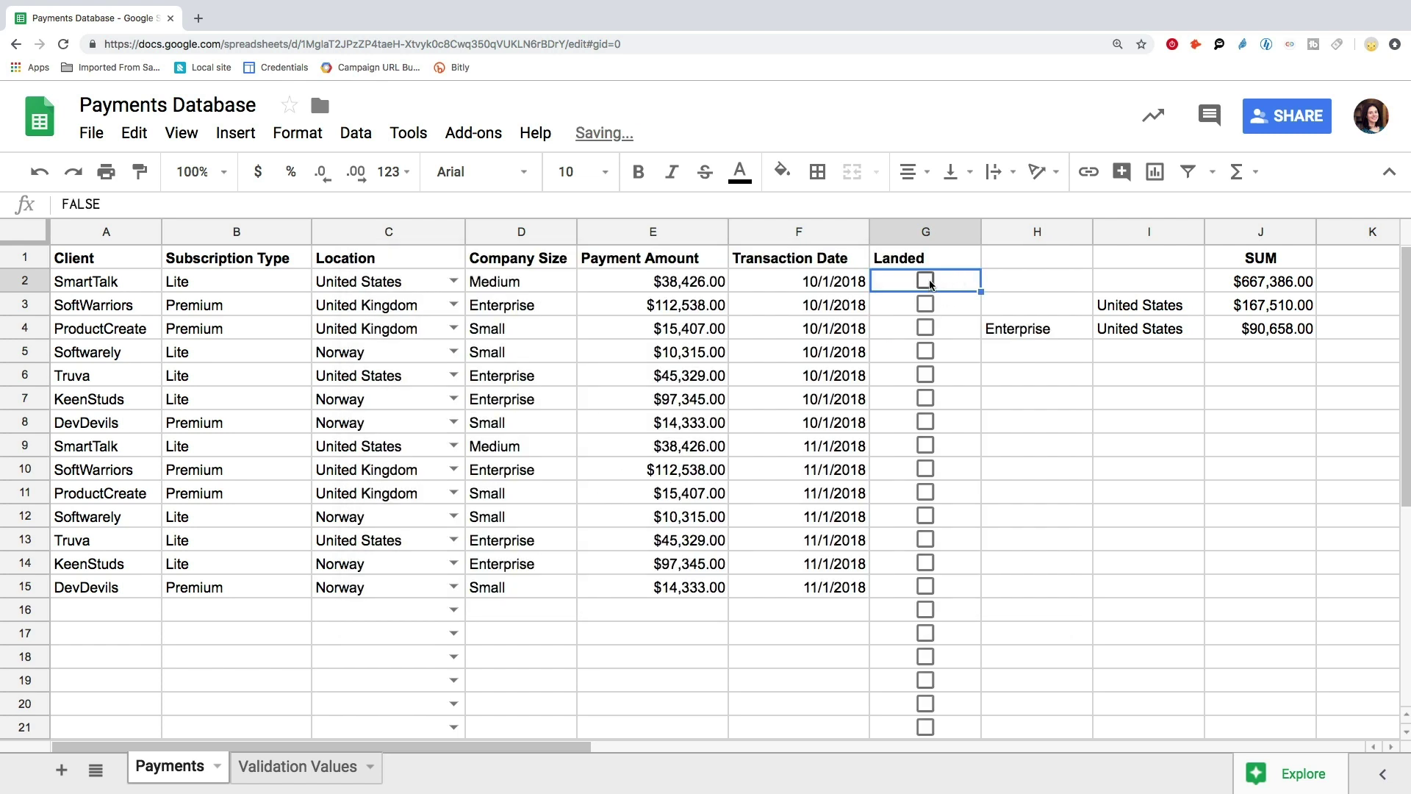
# Tick the Landed checkboxes for rows 6, 10 and 14.
pyautogui.click(928, 376)
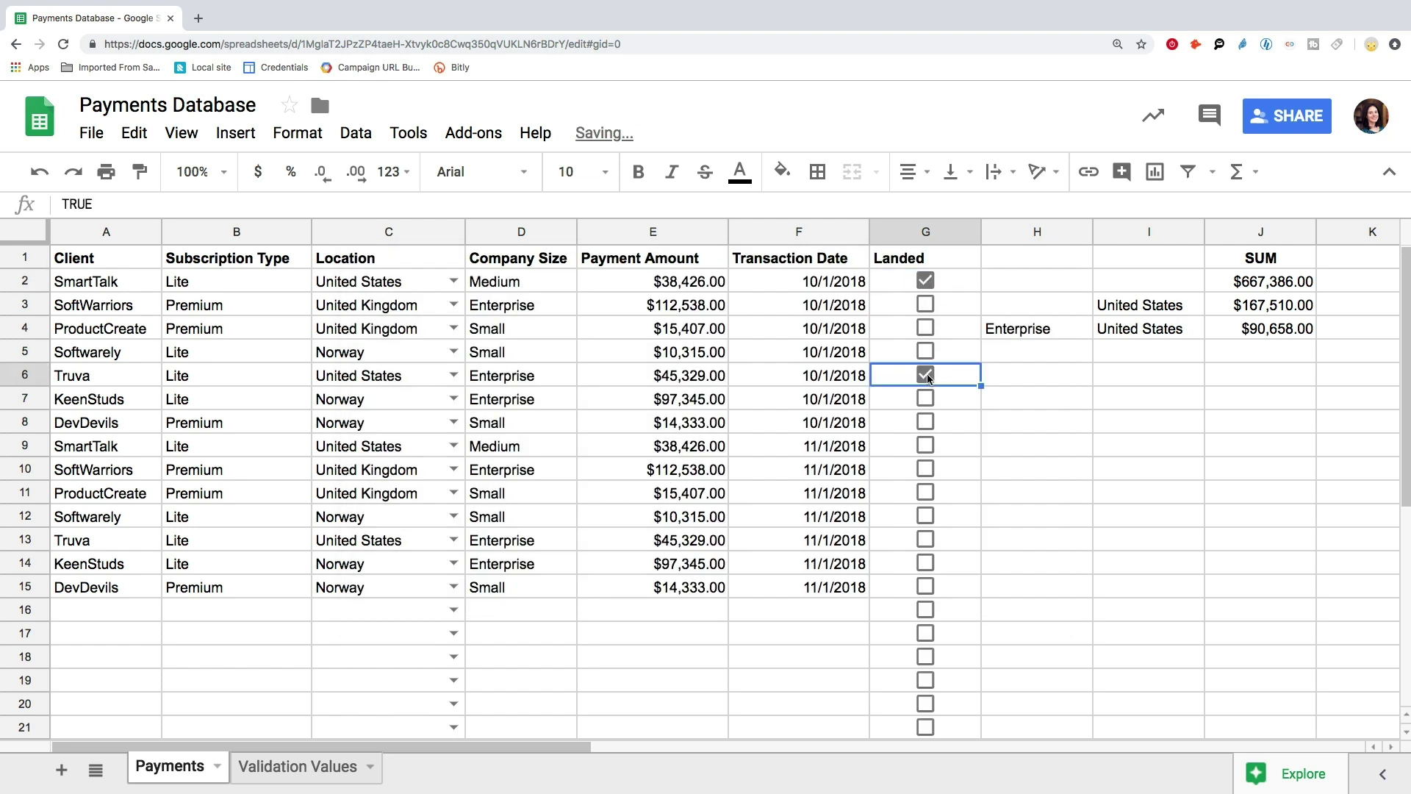
pyautogui.click(925, 471)
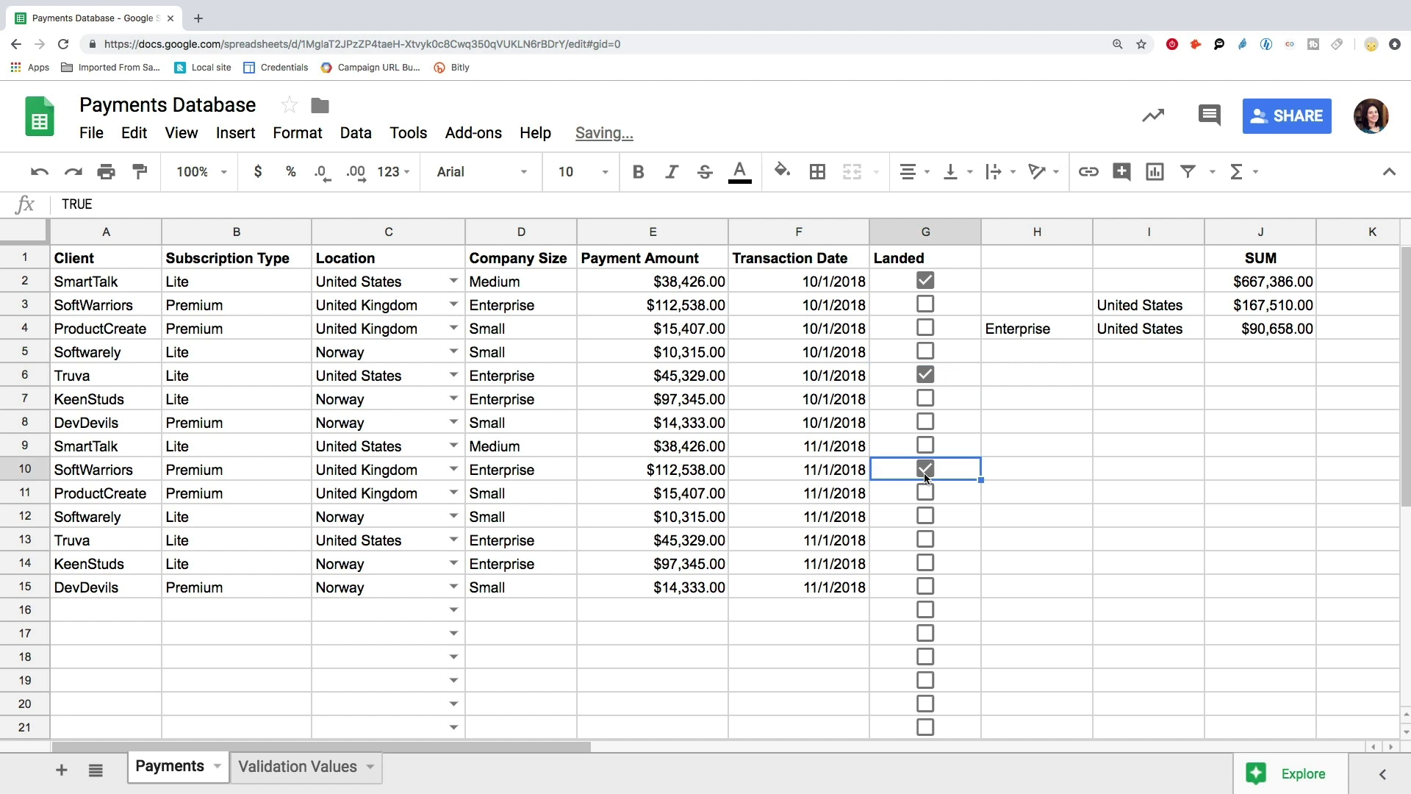
pyautogui.click(923, 566)
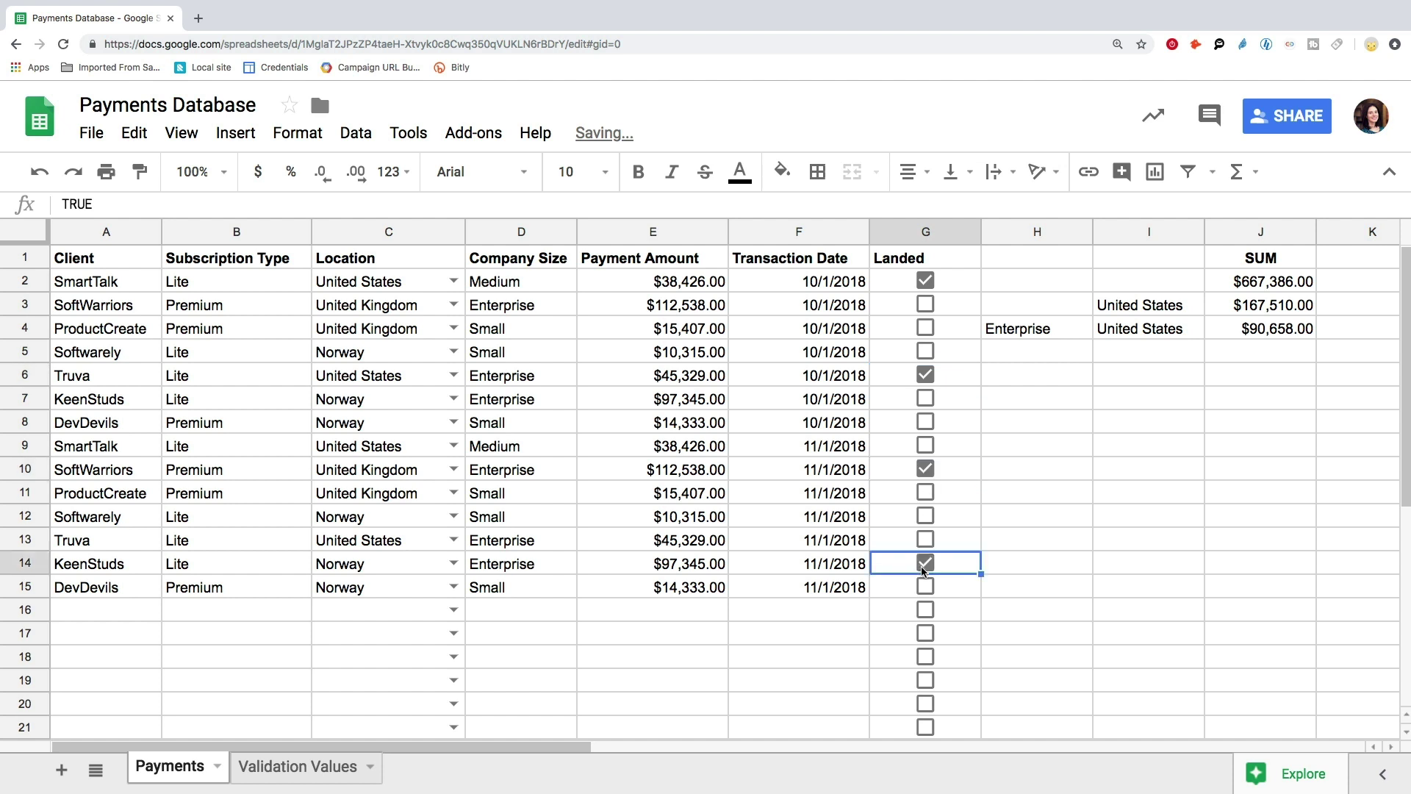